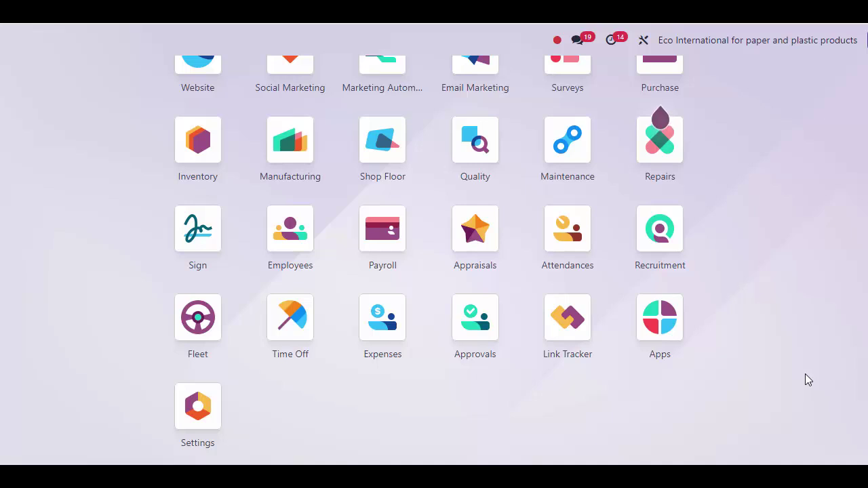
# Step: Look at the vendor batch payments list in Accounting, then return to the home screen
pyautogui.write('acc')
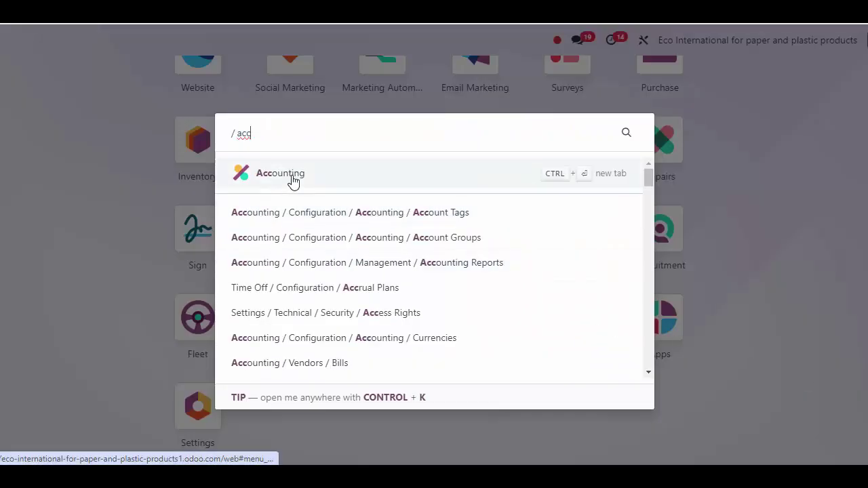
pyautogui.click(293, 178)
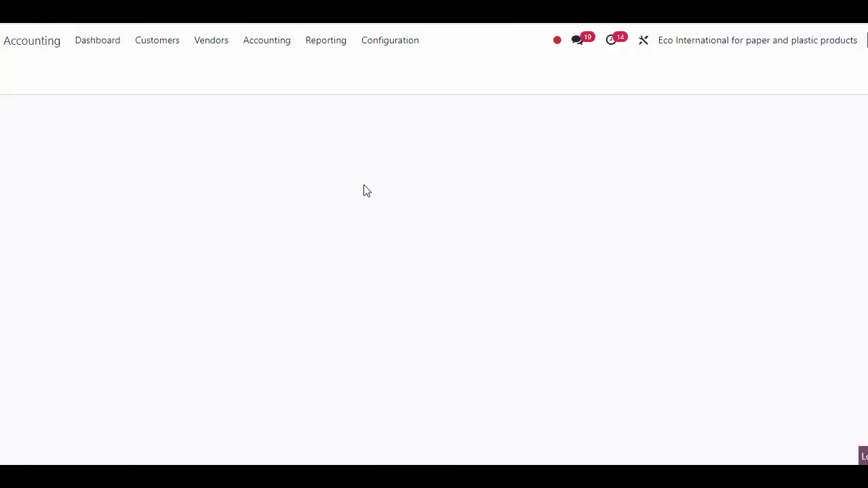
pyautogui.click(194, 39)
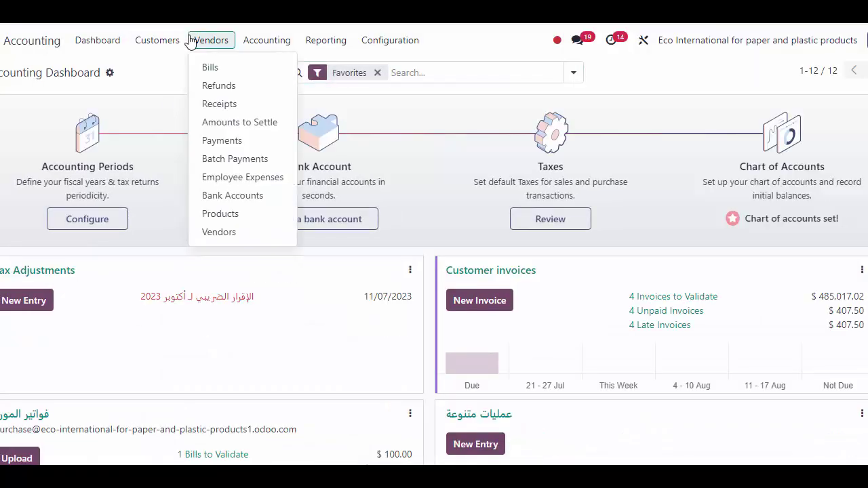
pyautogui.click(243, 159)
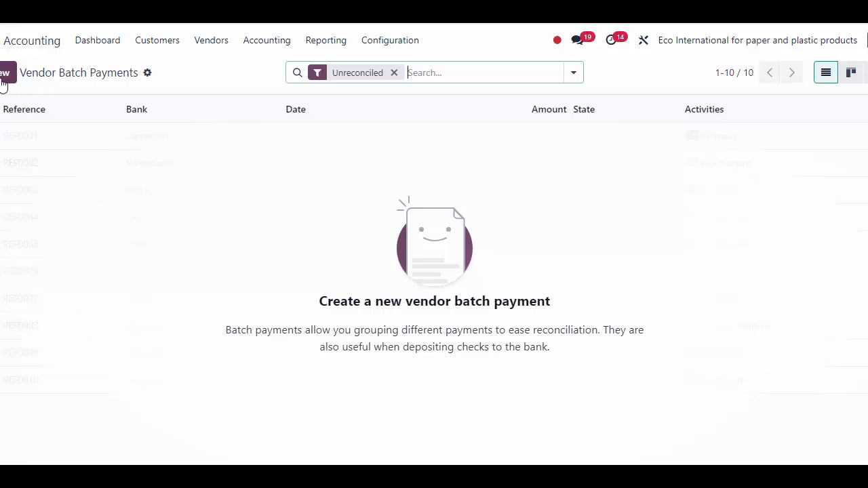
pyautogui.click(2, 40)
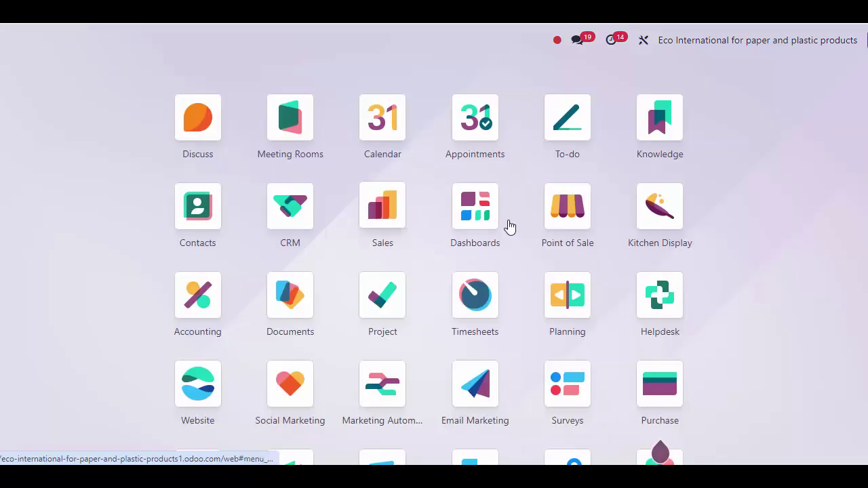
# Step: Open the food expense in Expenses and review its details and attached receipt
pyautogui.scroll(-4, 781, 259)
pyautogui.scroll(-1, 782, 258)
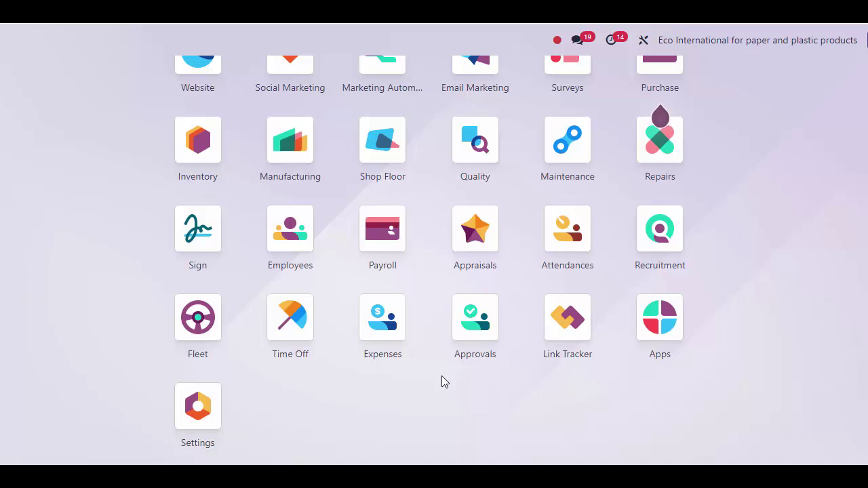
pyautogui.click(384, 353)
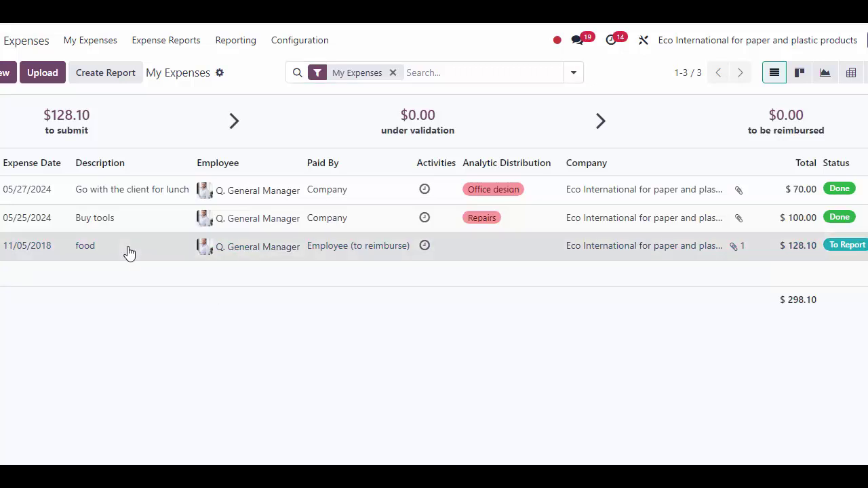
pyautogui.click(129, 252)
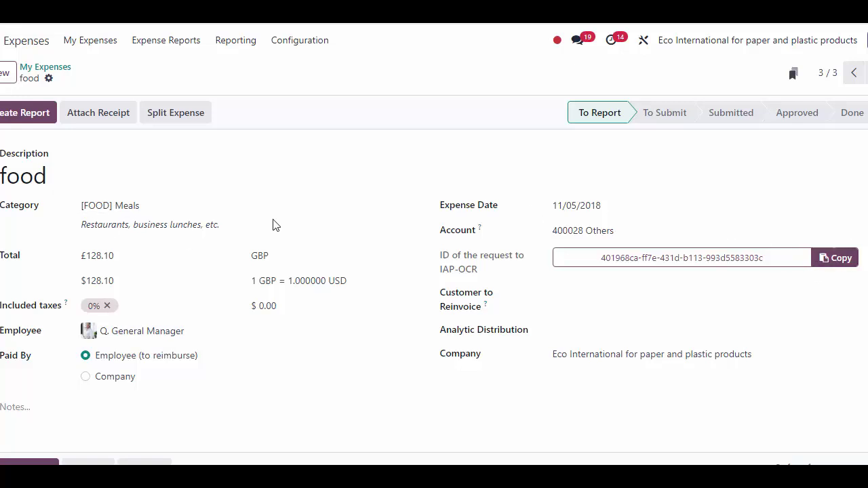
pyautogui.scroll(-3, 247, 264)
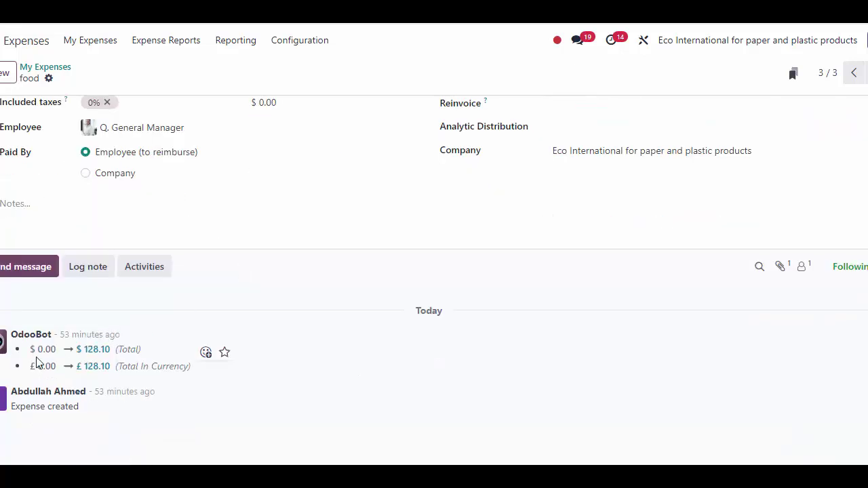
pyautogui.scroll(-1, 203, 353)
pyautogui.scroll(4, 365, 337)
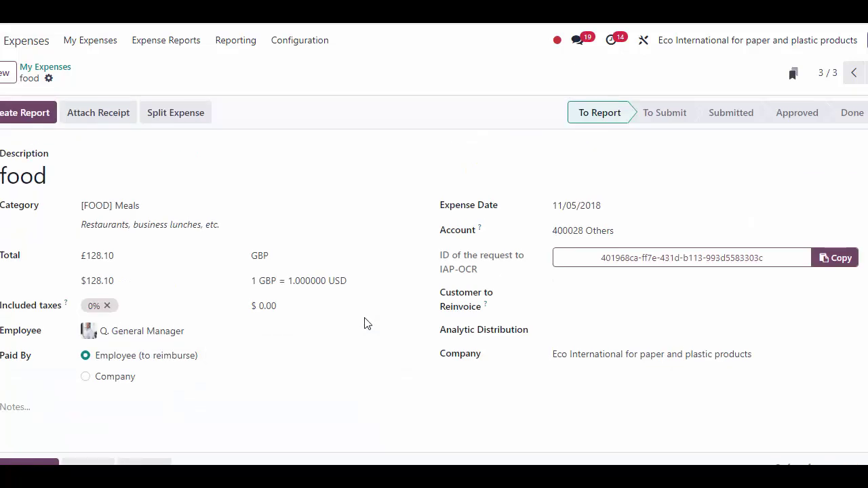
pyautogui.hotkey('ctrl', '-')
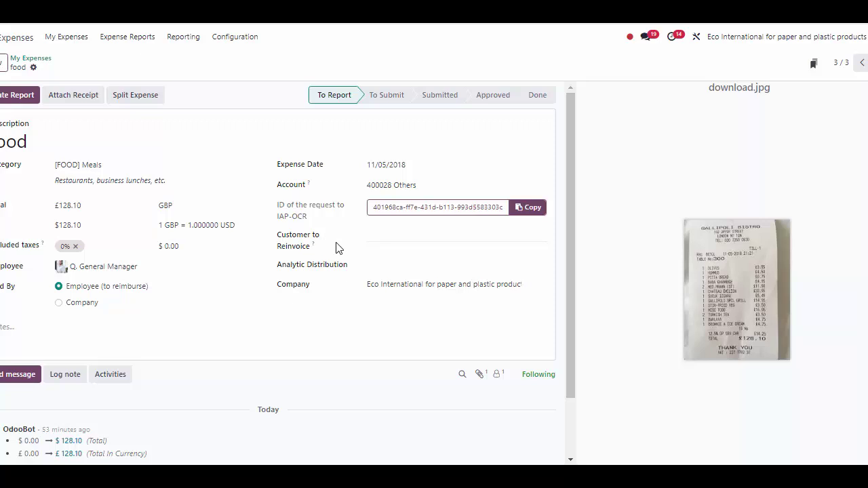
pyautogui.hotkey('ctrl', '0')
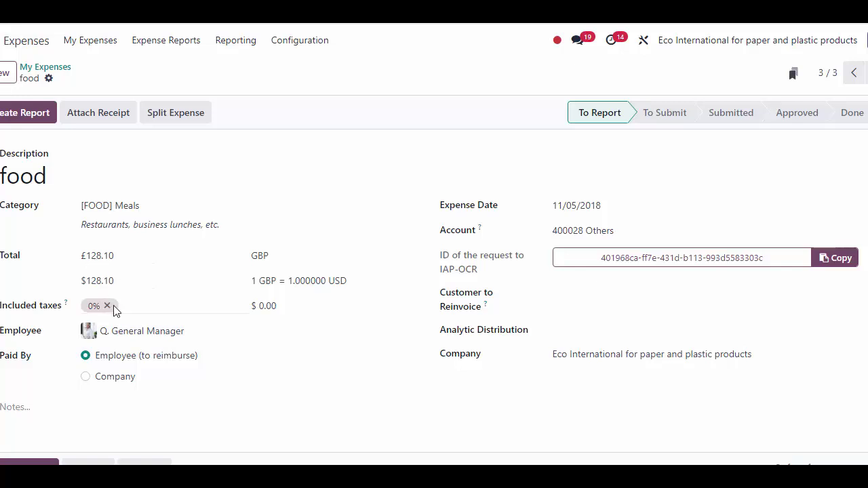
# Step: Apply the 14% included tax to the food expense and return to My Expenses
pyautogui.click(162, 307)
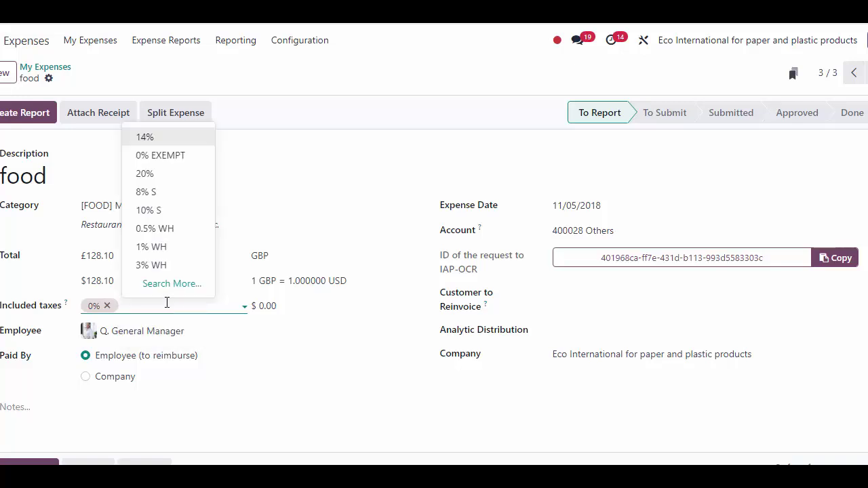
pyautogui.click(165, 137)
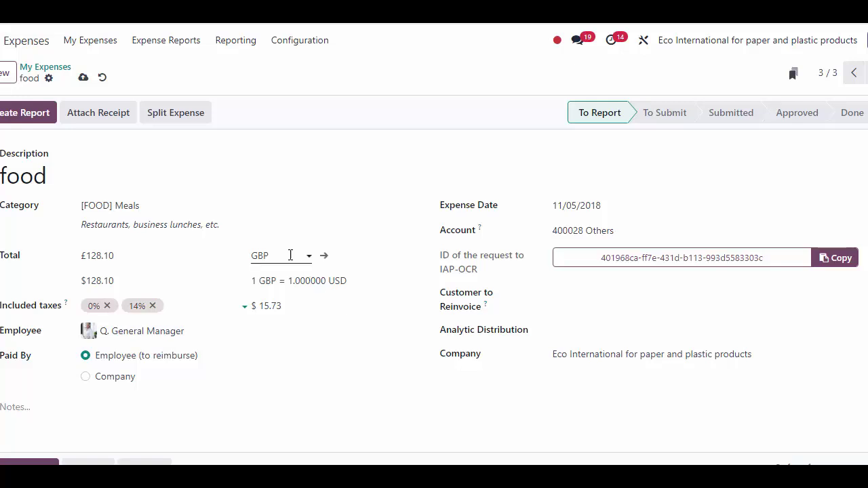
pyautogui.click(65, 69)
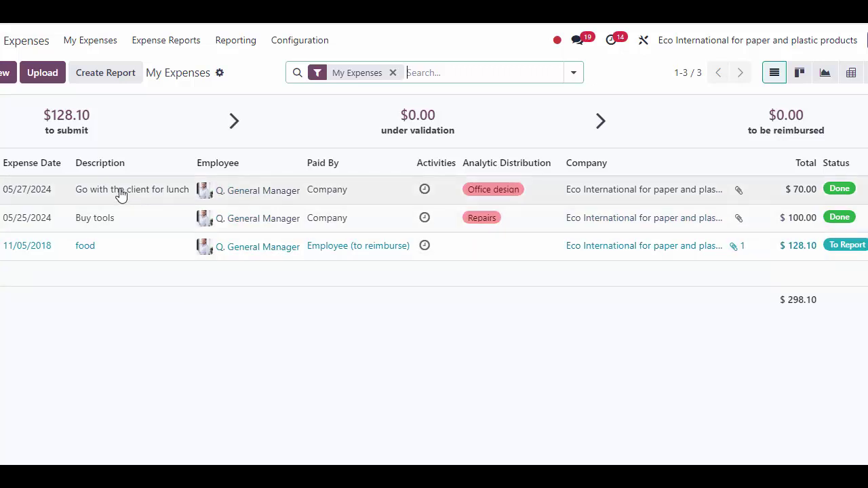
pyautogui.click(0, 40)
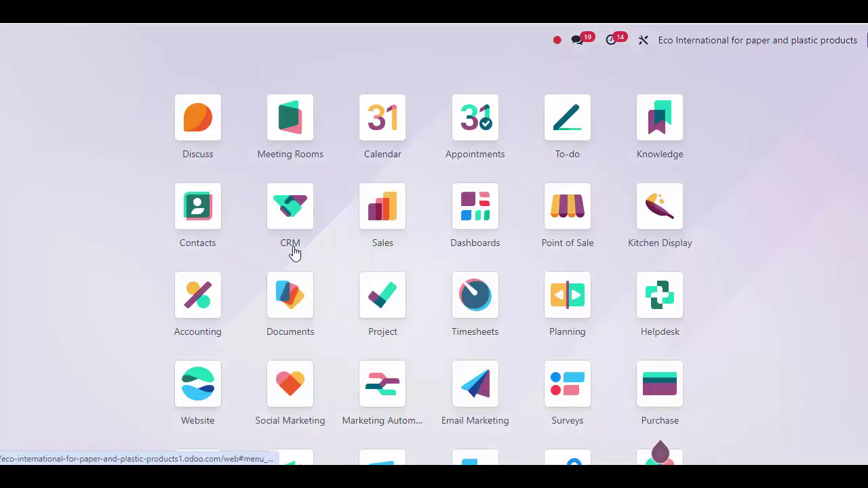
pyautogui.scroll(-5, 349, 393)
pyautogui.click(287, 303)
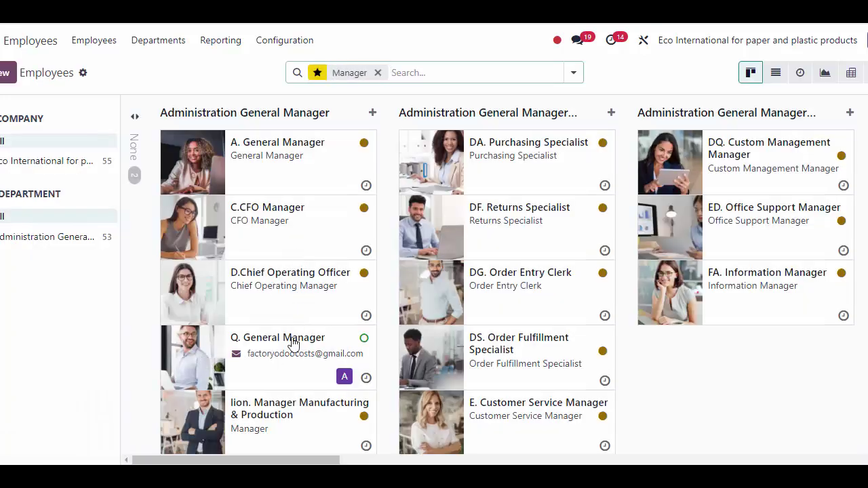
pyautogui.click(293, 344)
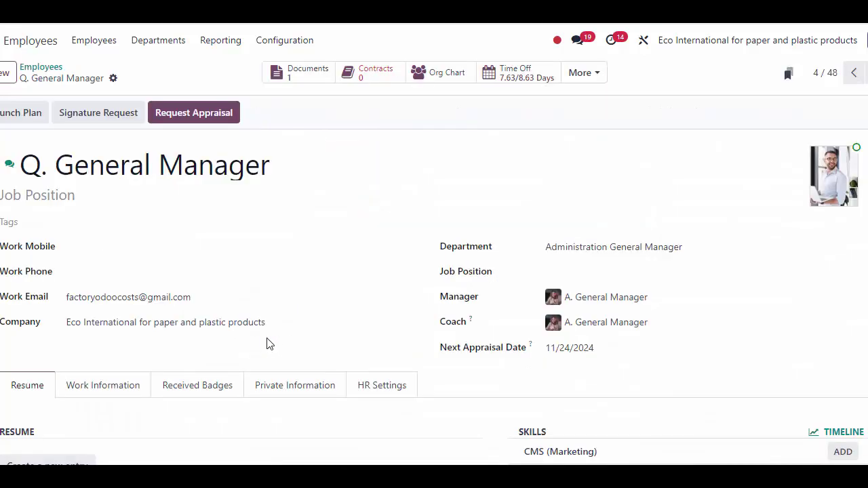
pyautogui.click(116, 385)
pyautogui.scroll(-4, 278, 245)
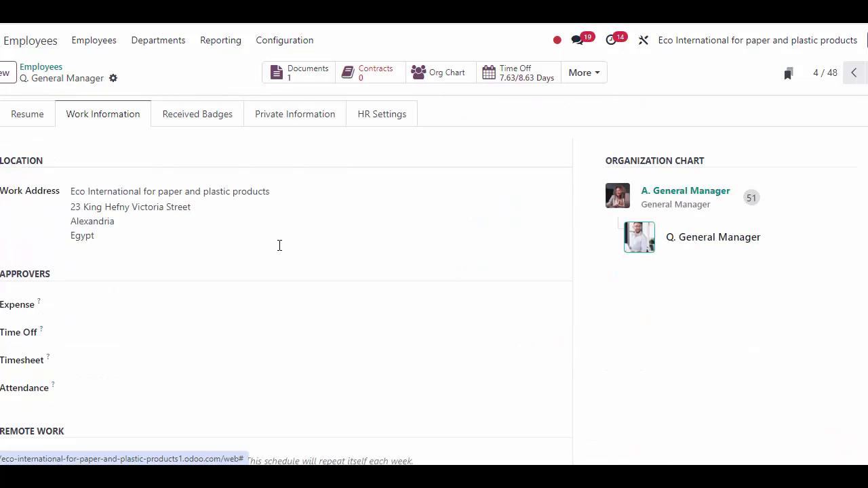
pyautogui.scroll(-2, 278, 245)
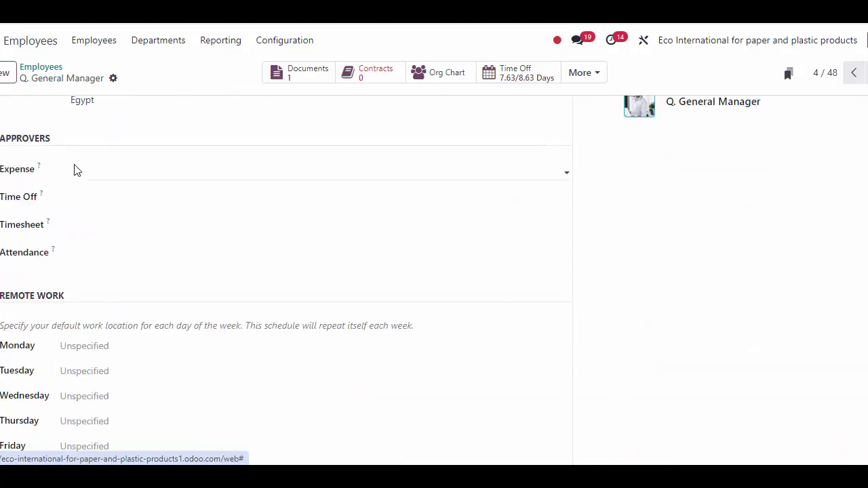
pyautogui.click(104, 171)
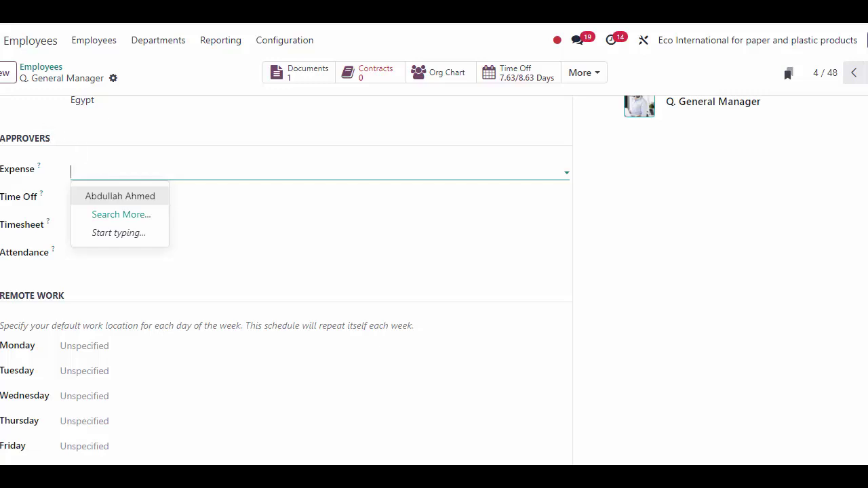
pyautogui.click(1, 40)
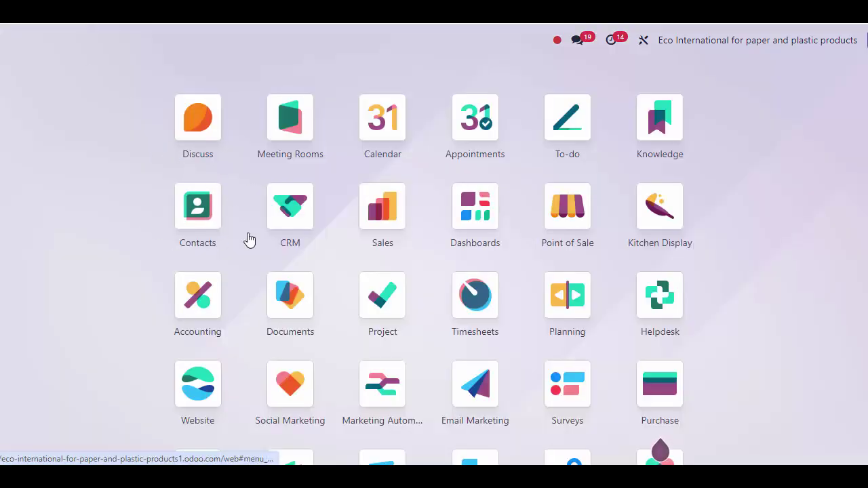
pyautogui.scroll(-5, 281, 250)
pyautogui.click(383, 324)
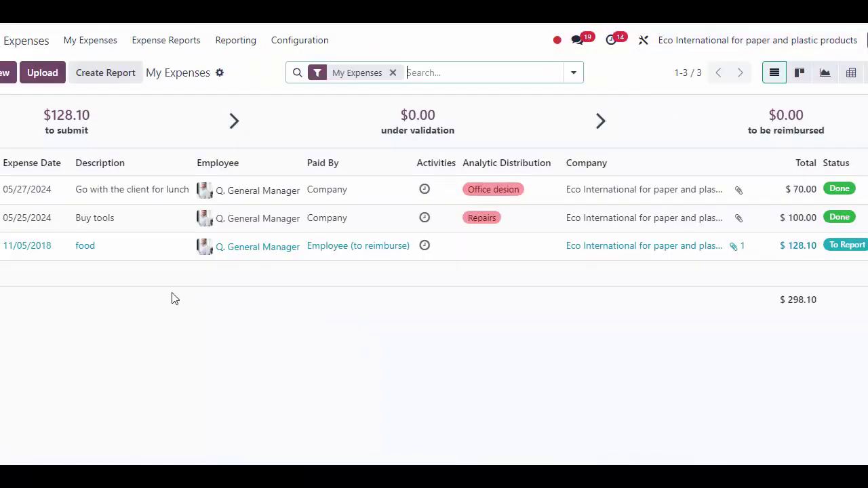
# Step: Create a new 'lunch' expense under [FOOD] Meals with a $350.00 total
pyautogui.click(4, 83)
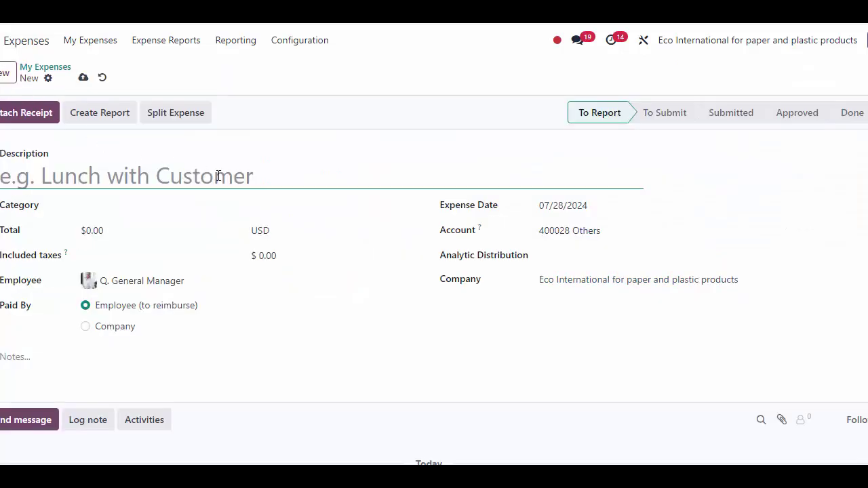
pyautogui.write('lunch')
pyautogui.click(160, 213)
pyautogui.press('Return')
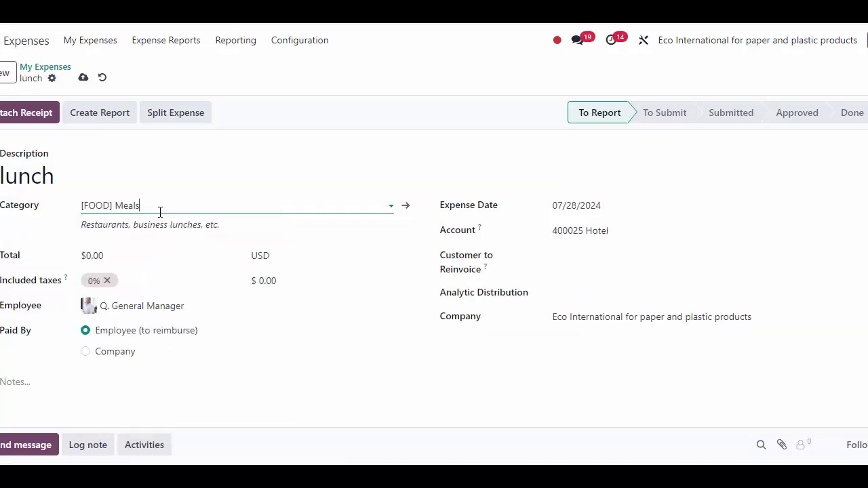
pyautogui.click(101, 255)
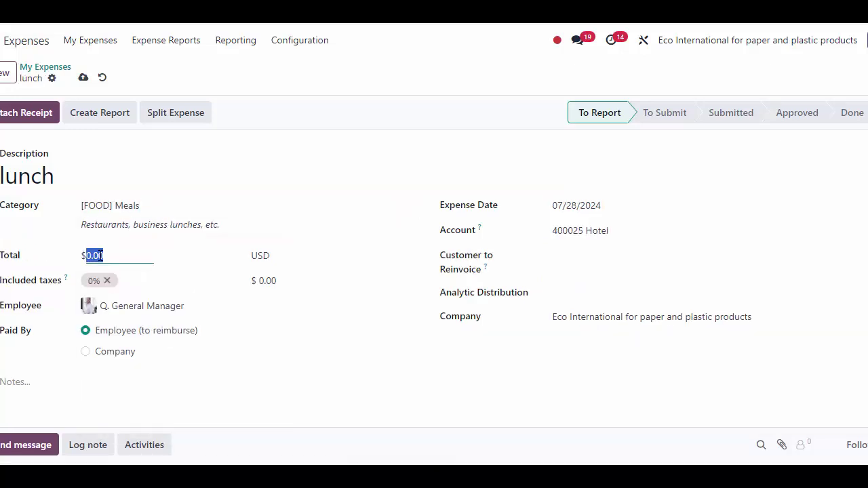
pyautogui.write('350')
pyautogui.click(284, 207)
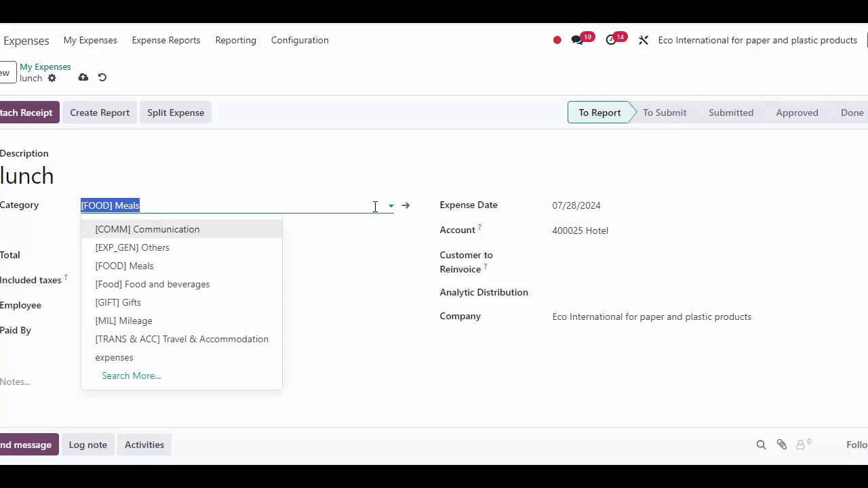
pyautogui.click(406, 206)
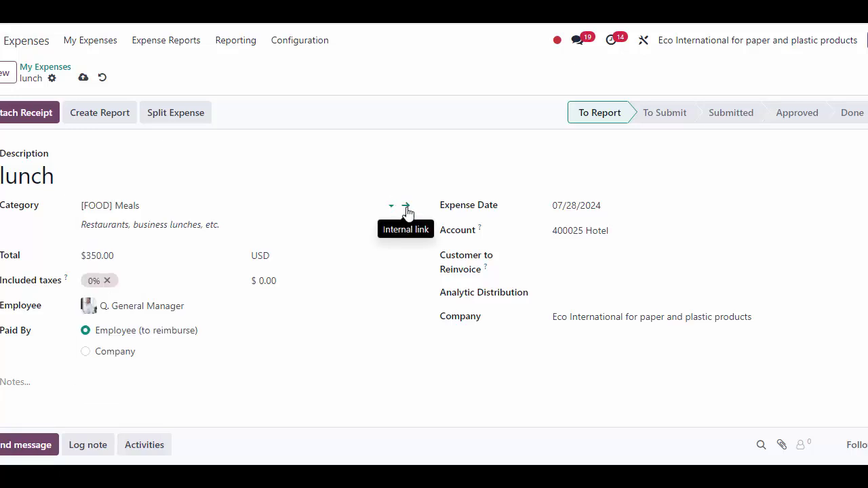
# Step: Give the Meals category expense account 400083 Food and Meals with sales-price re-invoicing, and save
pyautogui.click(407, 207)
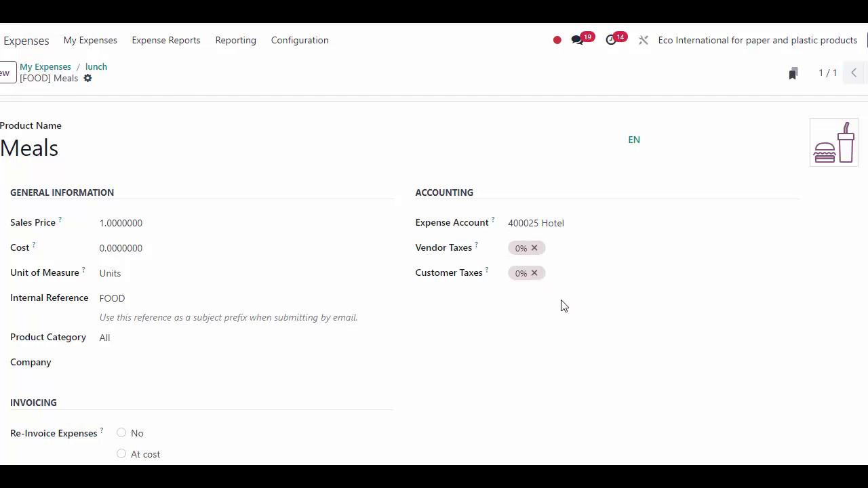
pyautogui.click(546, 223)
pyautogui.write('Food and Meals')
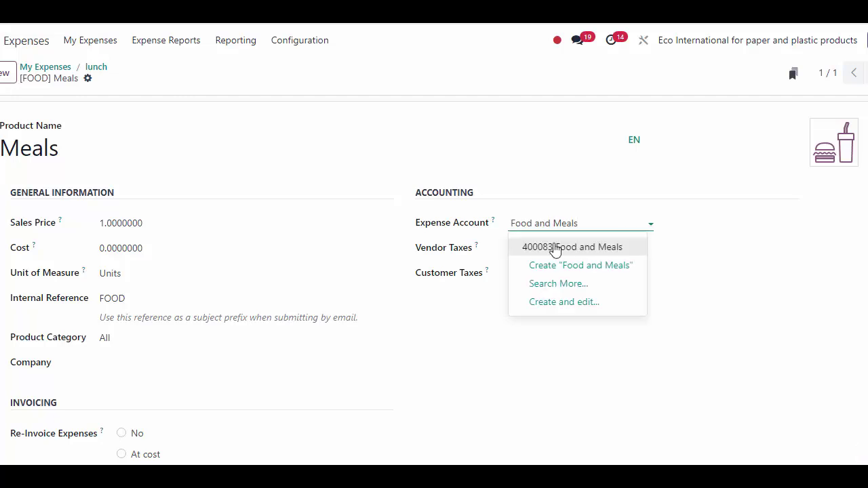
pyautogui.click(556, 249)
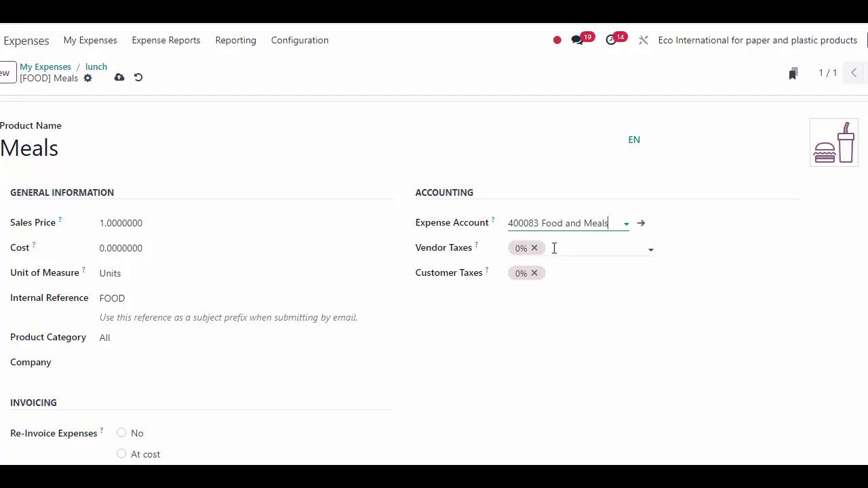
pyautogui.scroll(-2, 302, 289)
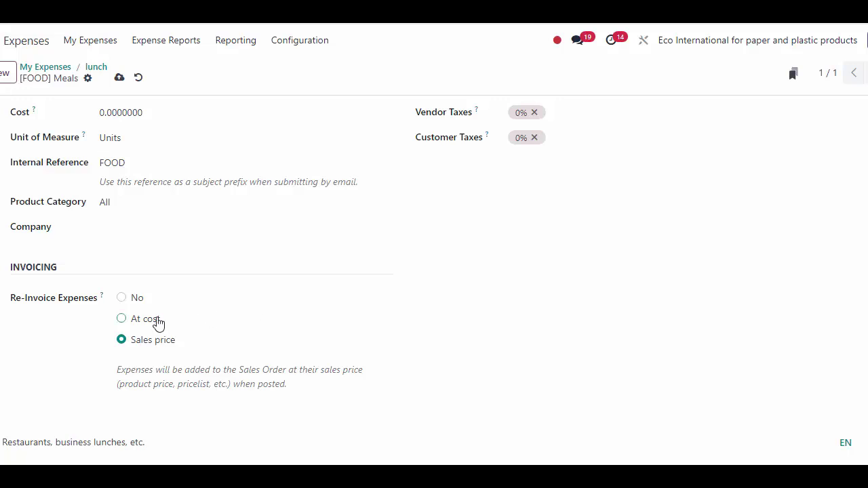
pyautogui.click(119, 78)
# Step: Change the Meals category's sales price to 100 and save
pyautogui.scroll(3, 297, 229)
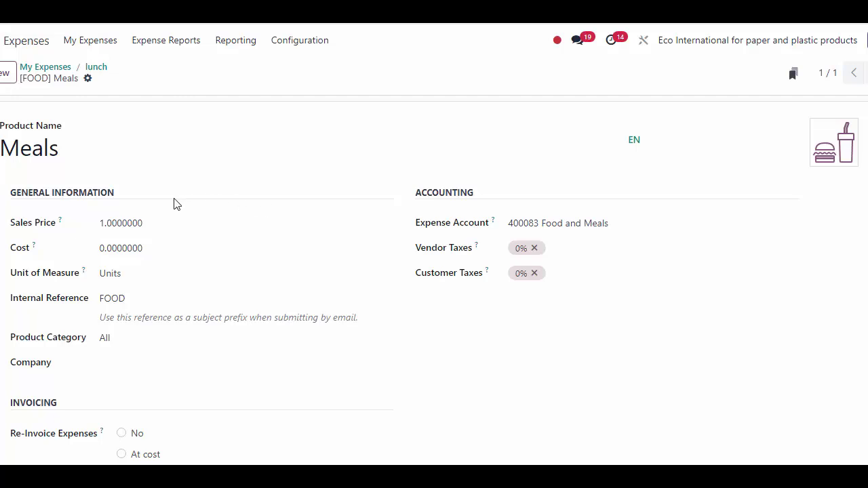
pyautogui.click(144, 229)
pyautogui.write('1')
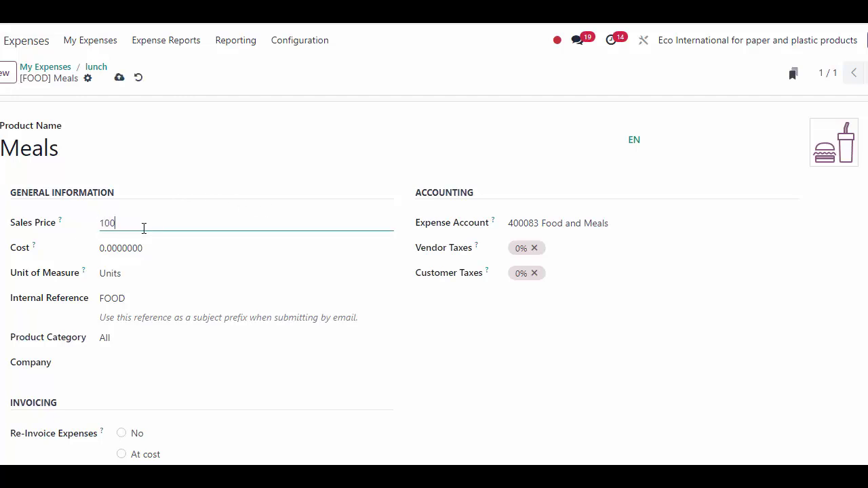
pyautogui.click(119, 77)
# Step: Reinvoice the lunch expense to S00077 - Customers-1 and reapply [FOOD] Meals to get account 400083
pyautogui.click(97, 70)
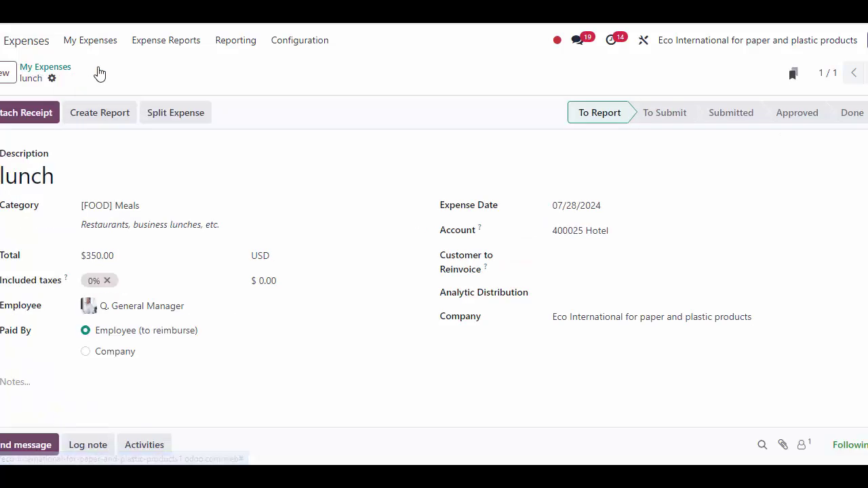
pyautogui.click(652, 256)
pyautogui.write('c')
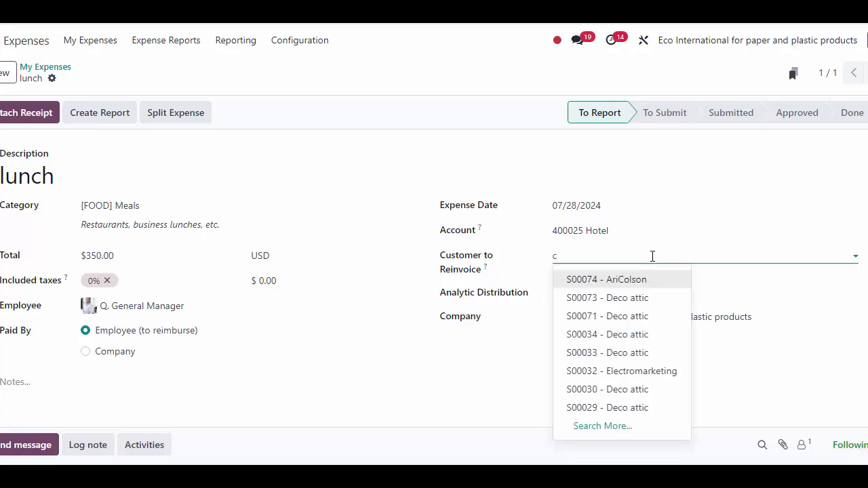
pyautogui.write('ustomers-1')
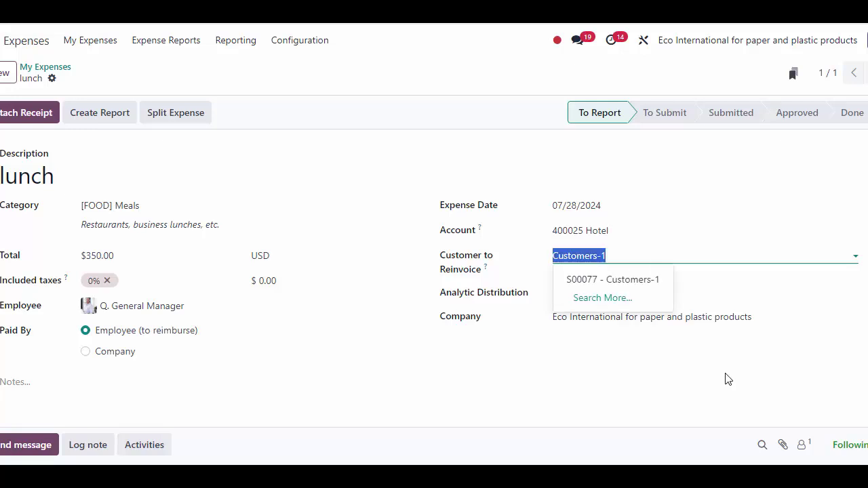
pyautogui.click(634, 280)
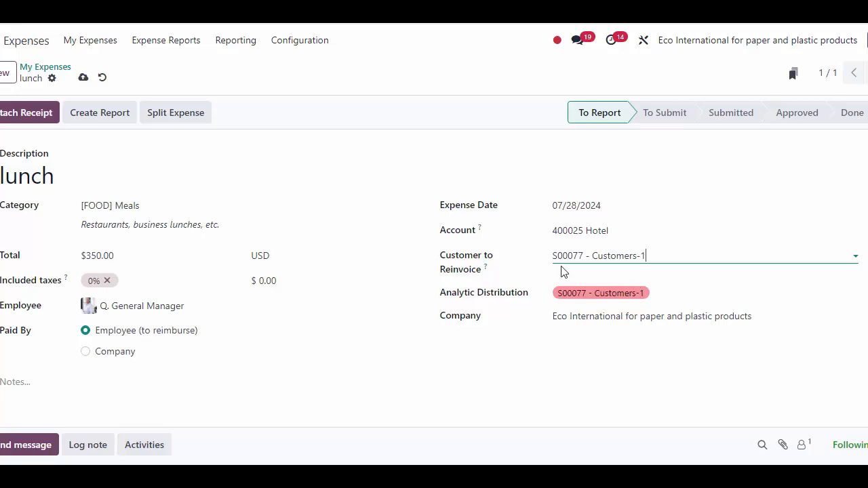
pyautogui.click(82, 77)
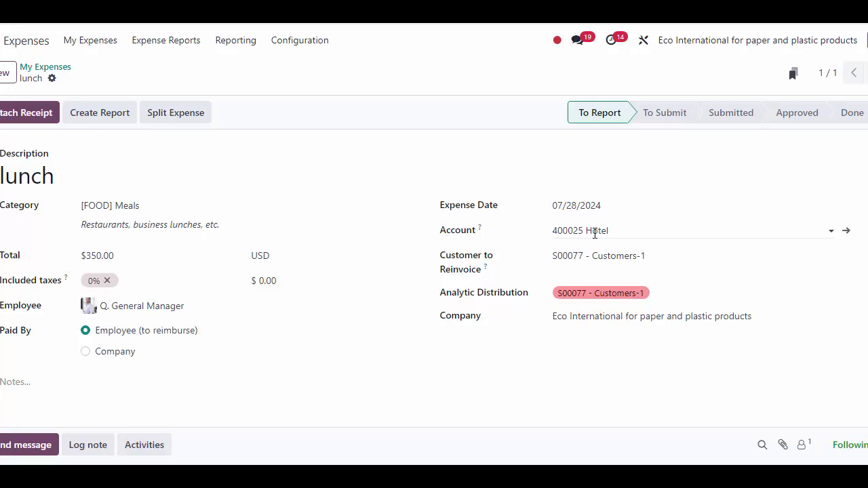
pyautogui.click(85, 207)
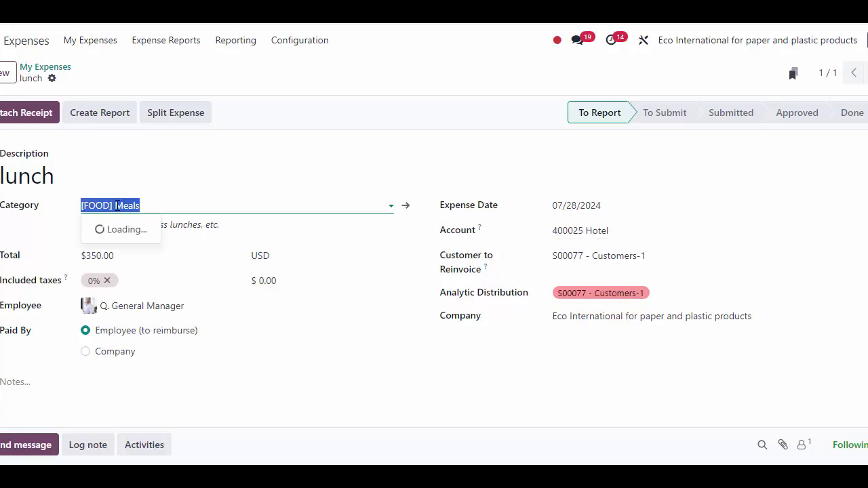
pyautogui.click(164, 266)
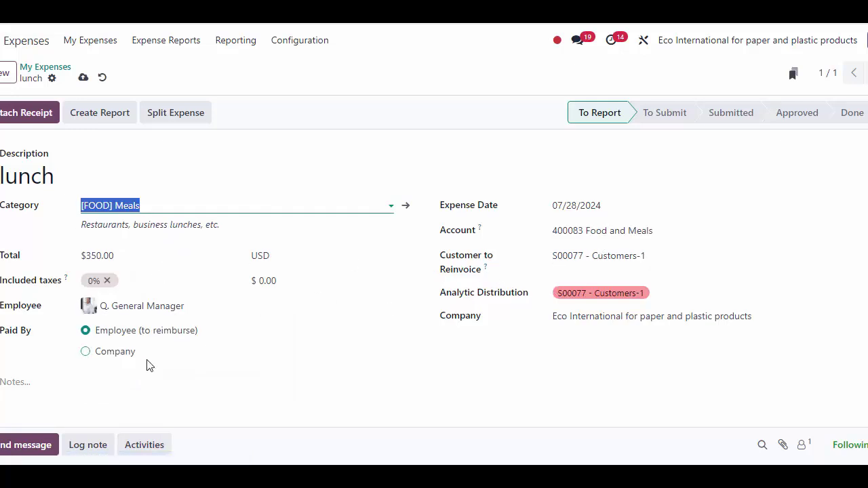
# Step: Set the lunch expense as paid by the Company and save it
pyautogui.click(120, 353)
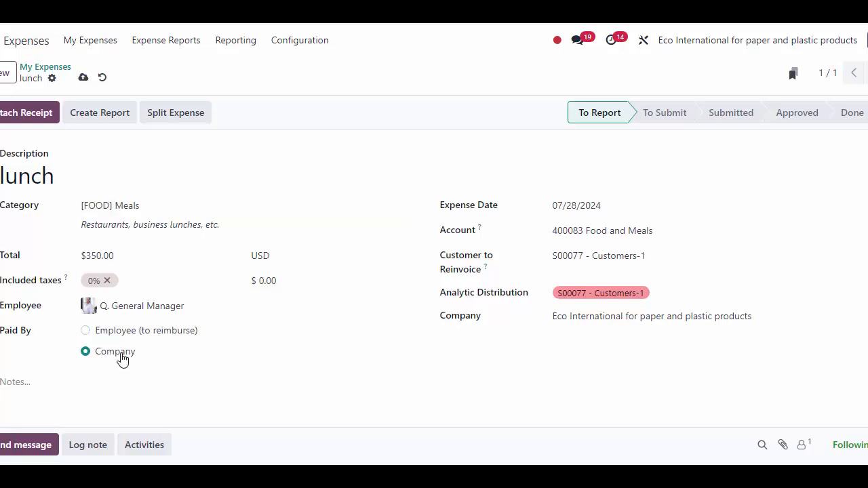
pyautogui.click(82, 79)
pyautogui.click(58, 68)
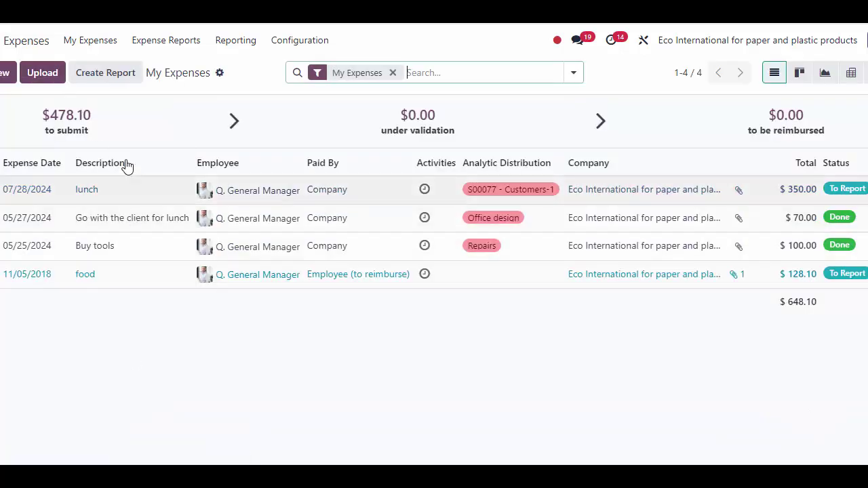
# Step: Review the food and lunch expenses, select both in My Expenses, and start a new expense
pyautogui.click(124, 284)
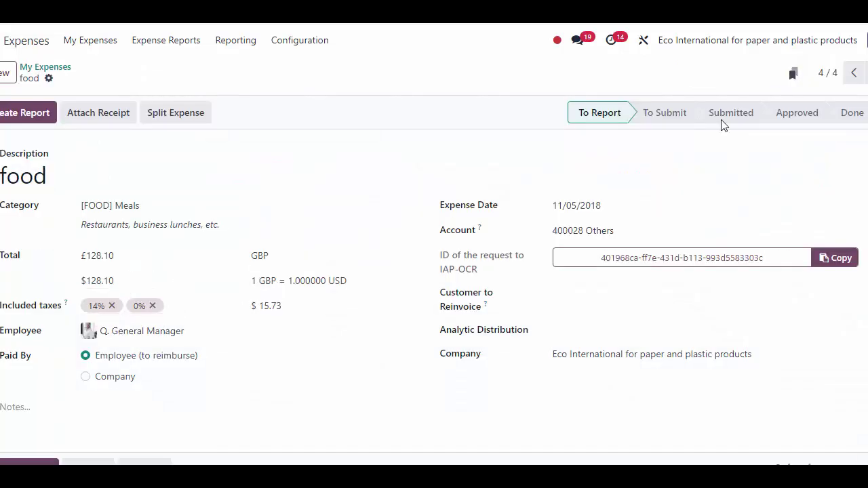
pyautogui.click(866, 73)
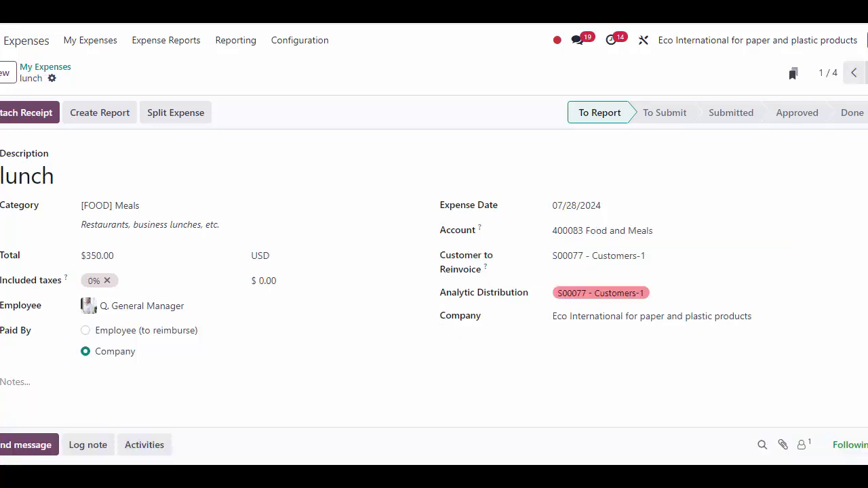
pyautogui.click(35, 67)
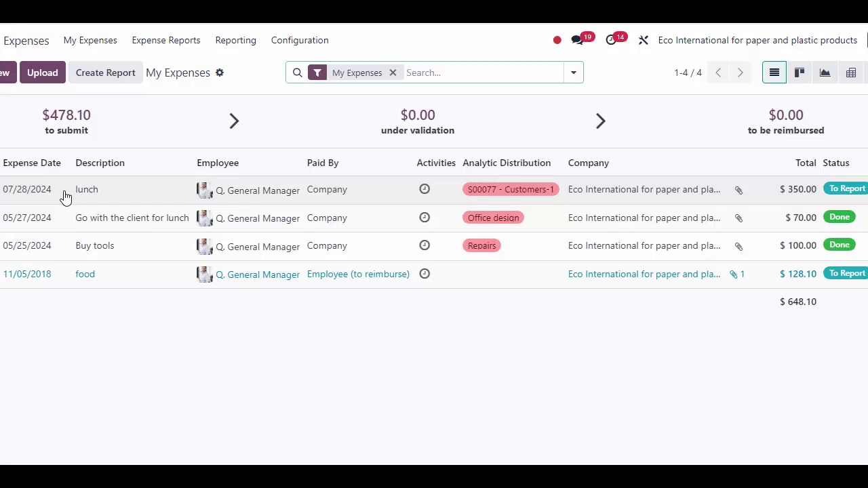
pyautogui.click(5, 192)
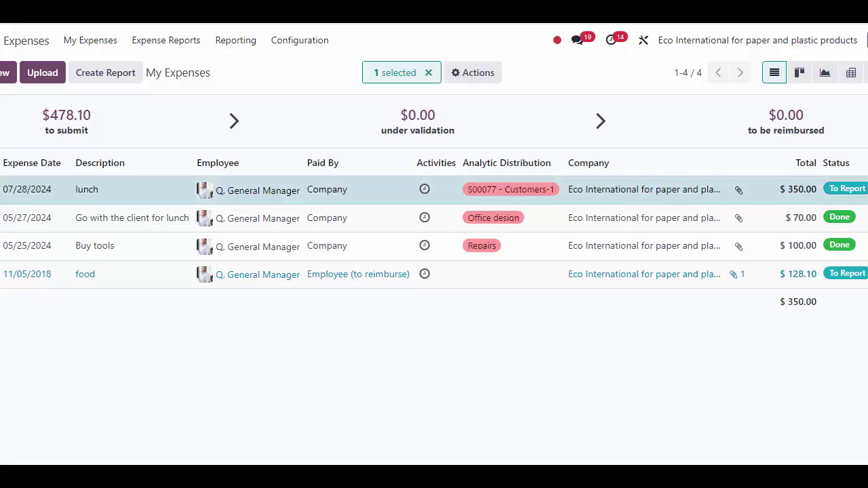
pyautogui.click(4, 275)
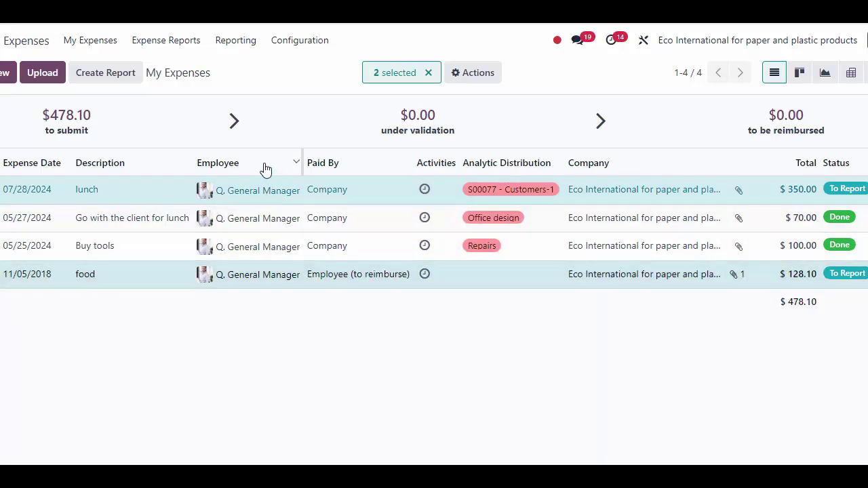
pyautogui.click(4, 72)
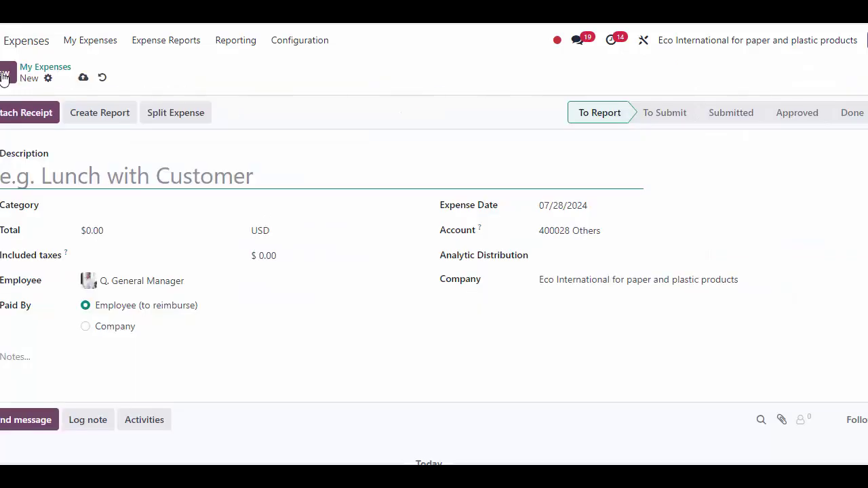
# Step: Save a 'dinner' expense under [FOOD] Meals for $450.00 and select it in My Expenses
pyautogui.write('dinner')
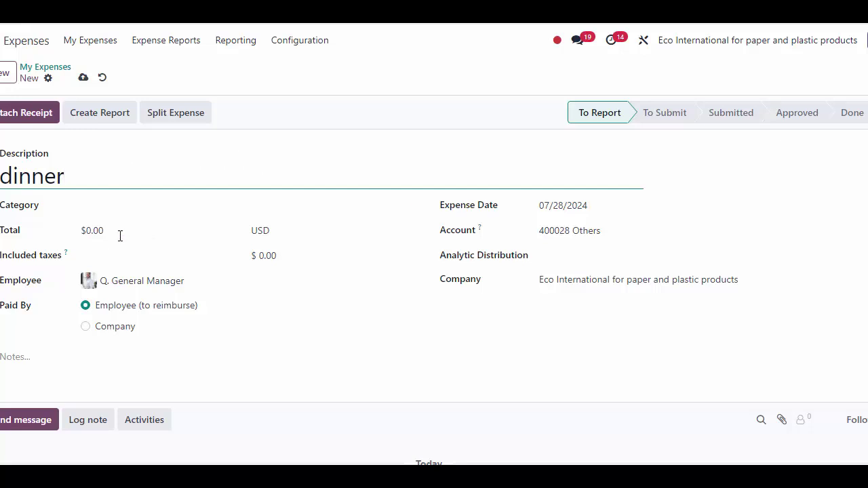
pyautogui.click(128, 209)
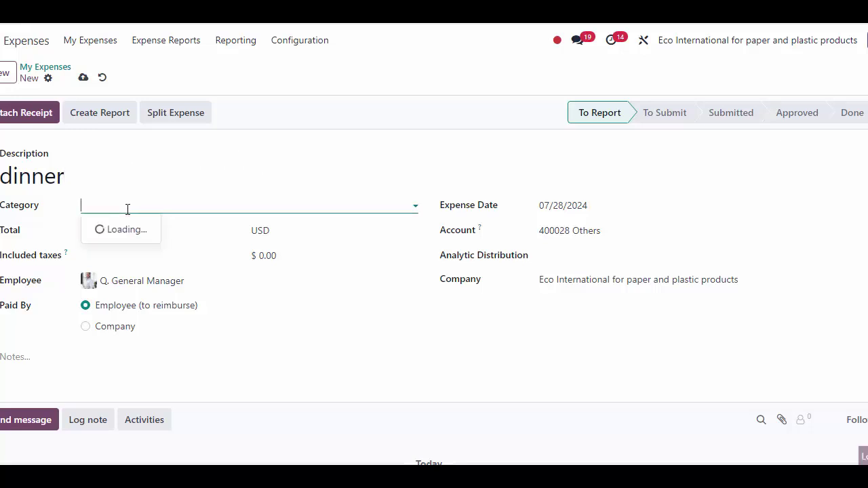
pyautogui.click(139, 229)
pyautogui.click(144, 208)
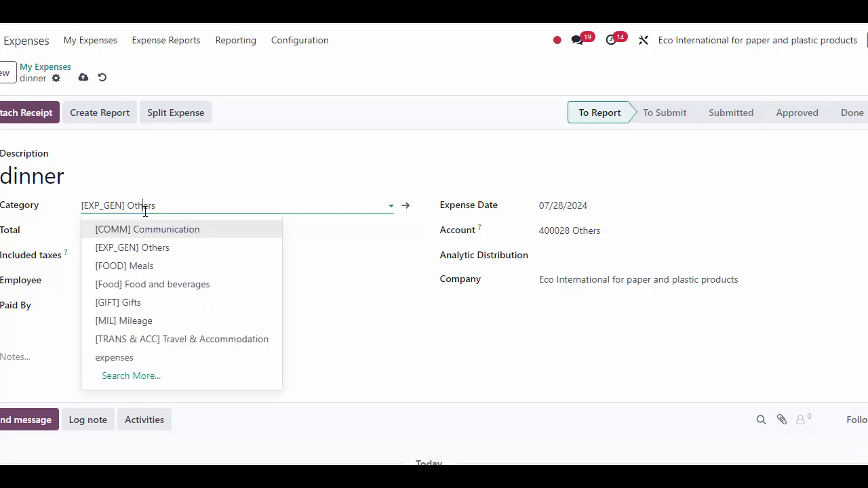
pyautogui.click(159, 269)
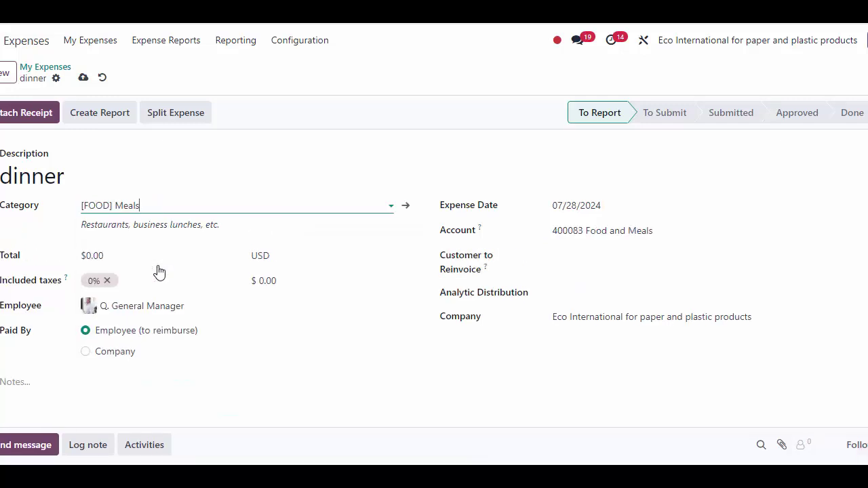
pyautogui.click(110, 256)
pyautogui.write('45')
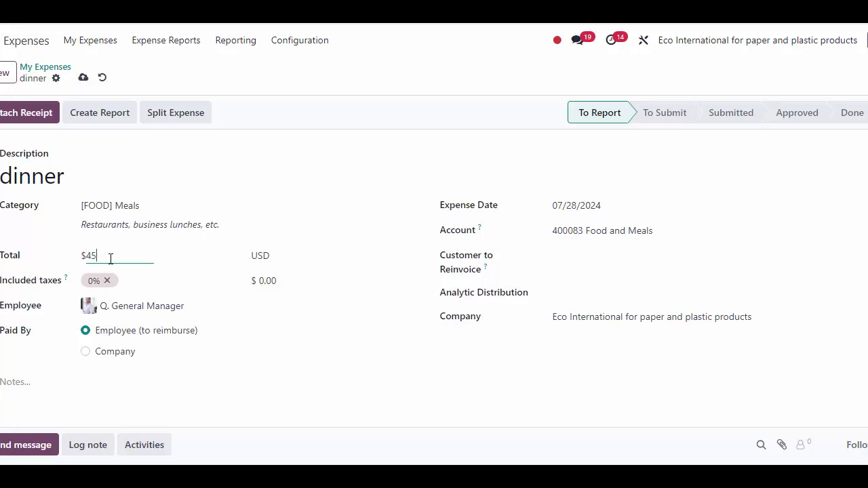
pyautogui.write('0')
pyautogui.click(83, 78)
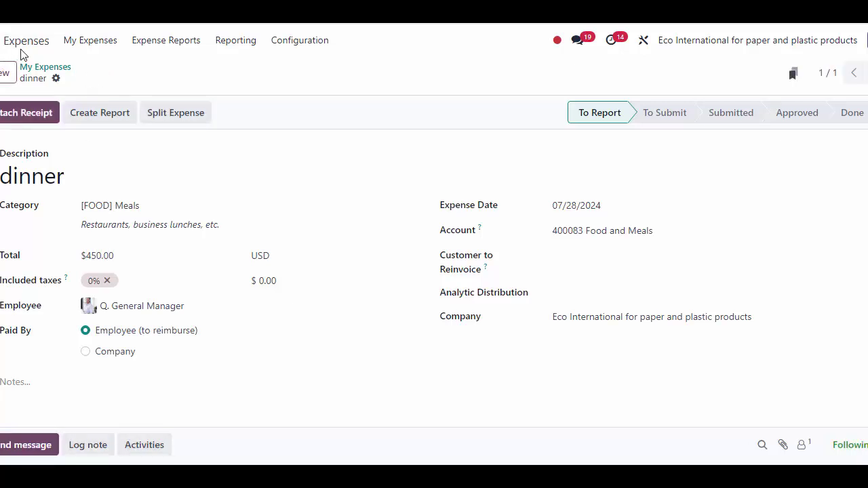
pyautogui.click(34, 67)
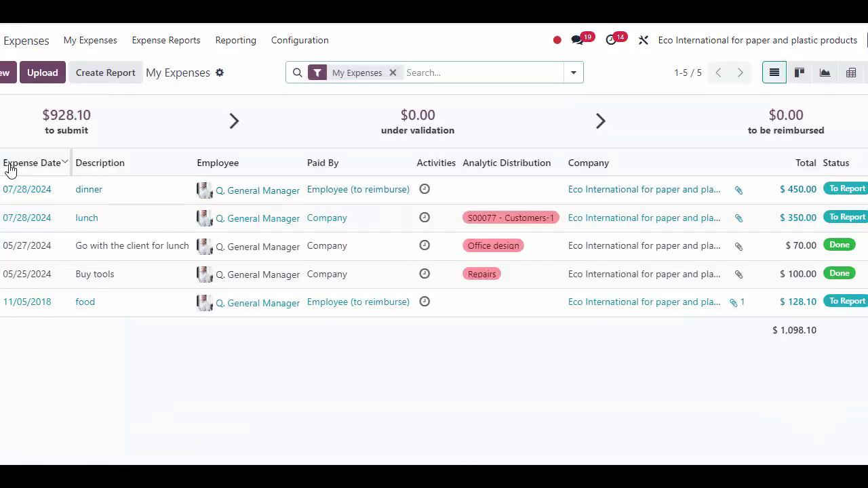
pyautogui.click(2, 189)
# Step: Create a report from the dinner and food expenses, assign a manager, and title it 'Onsite trip to customer x'
pyautogui.click(2, 302)
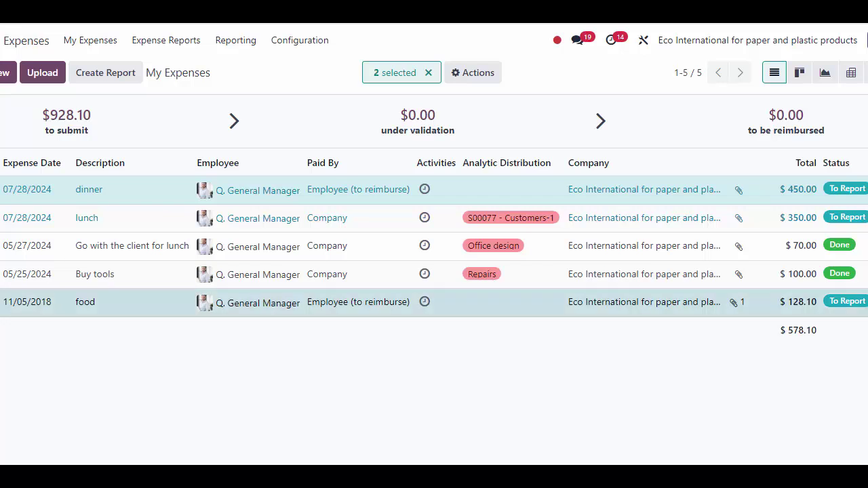
pyautogui.click(105, 72)
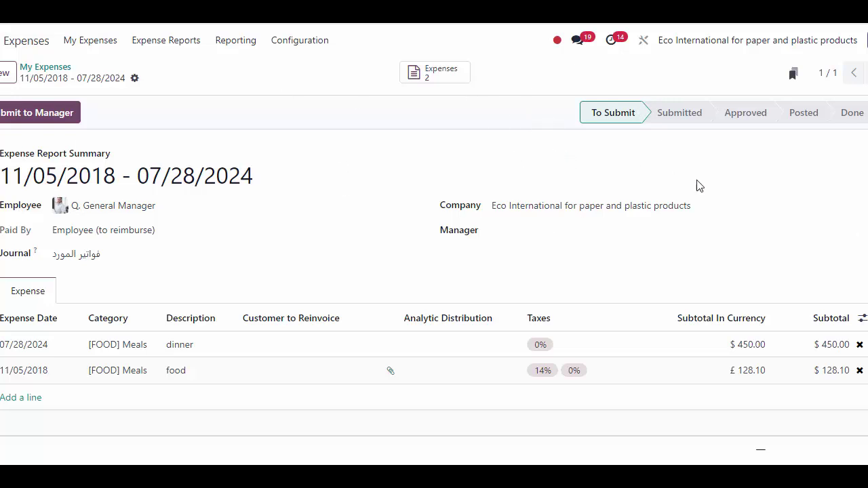
pyautogui.click(554, 233)
pyautogui.click(552, 252)
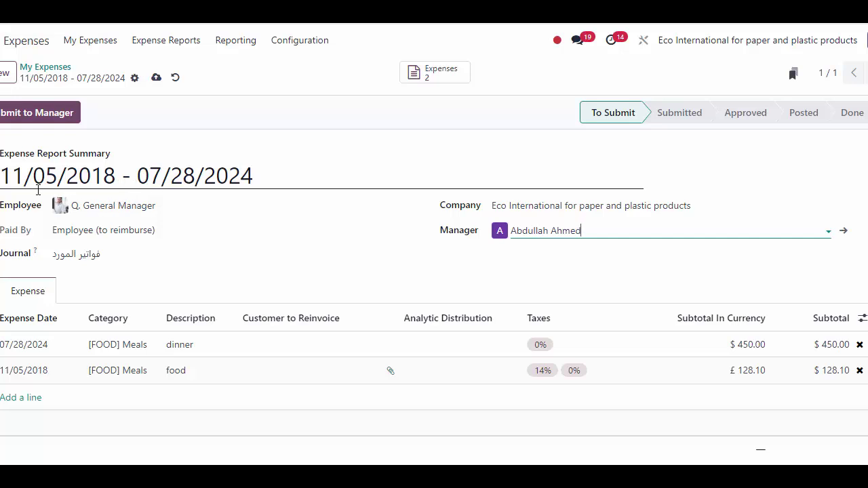
pyautogui.tripleClick(92, 174)
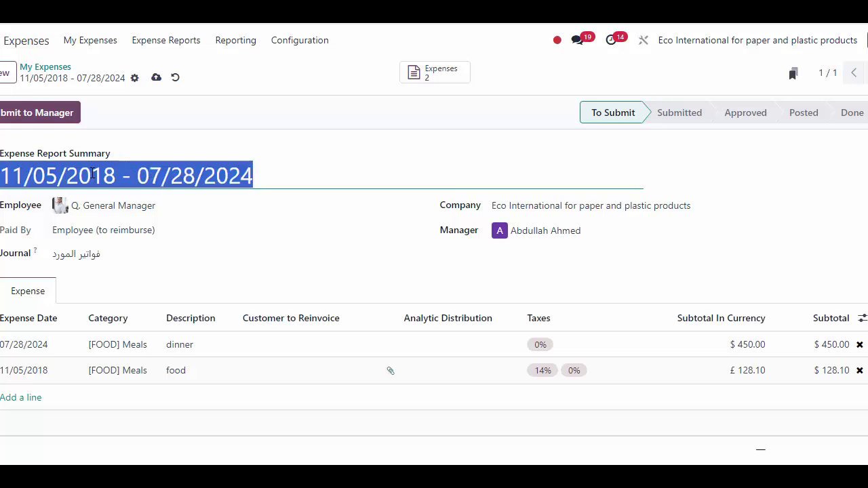
pyautogui.write('Onsite trip to customer x')
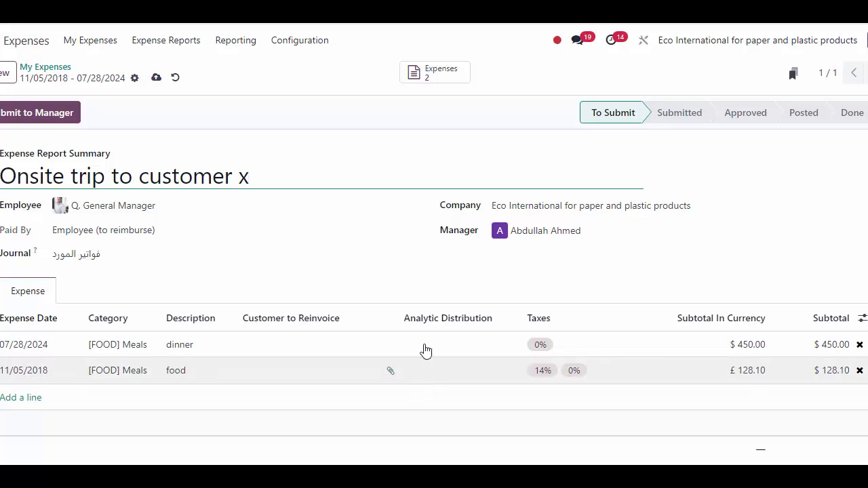
# Step: Submit the $578.10 'Onsite trip to customer x' report to the manager and check scheduled activities
pyautogui.scroll(-4, 539, 316)
pyautogui.scroll(4, 544, 312)
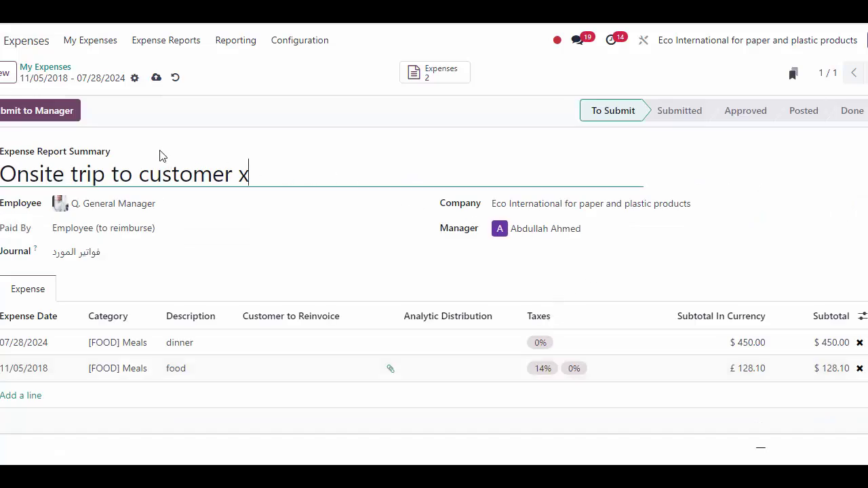
pyautogui.click(42, 115)
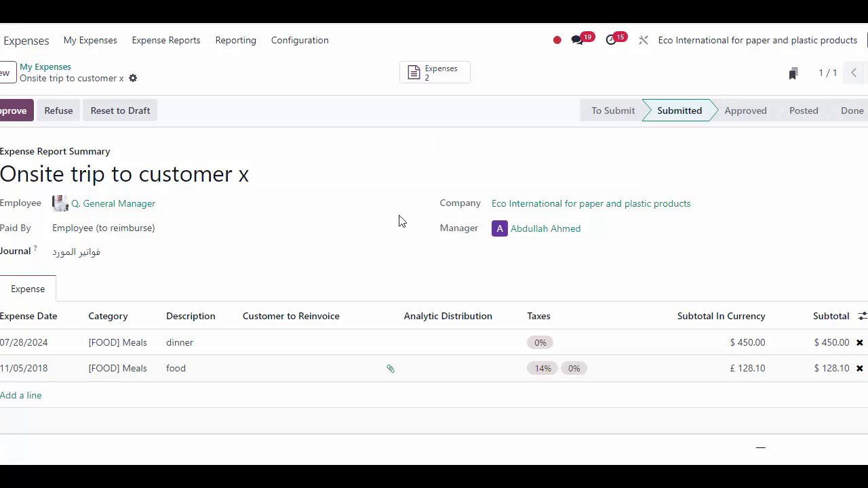
pyautogui.scroll(-4, 578, 405)
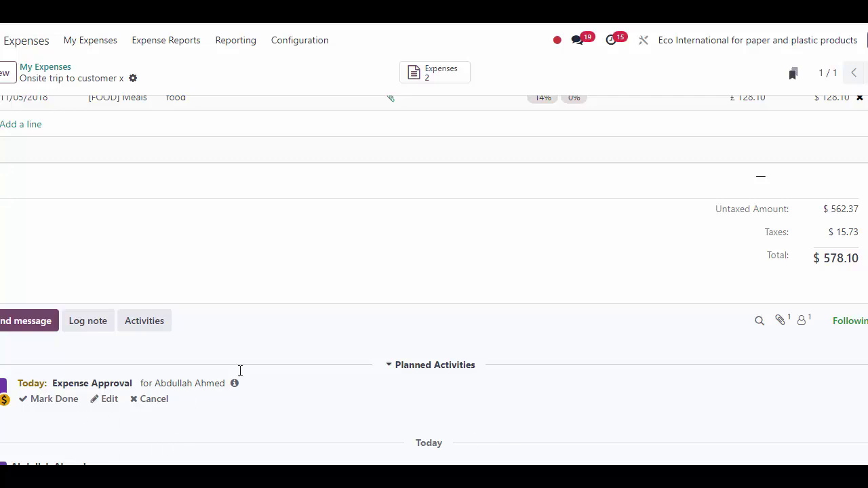
pyautogui.scroll(1, 475, 305)
pyautogui.click(614, 48)
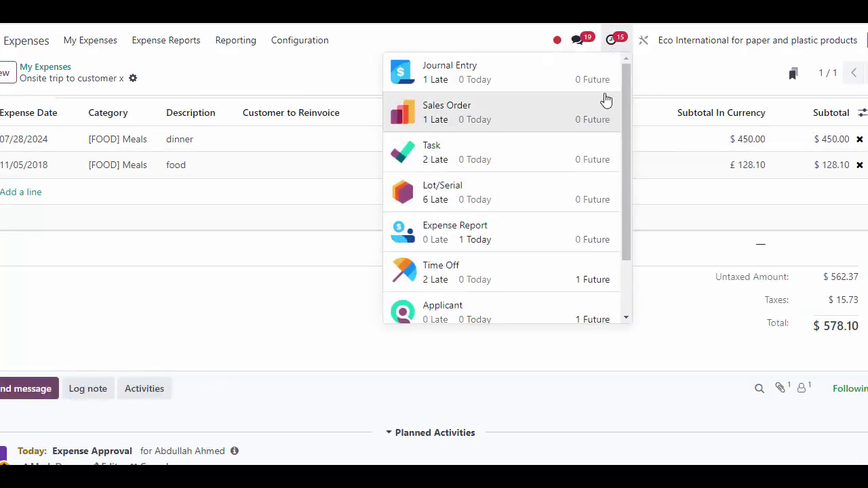
# Step: Find the 'Onsite trip to customer x' report via today's activities and All Reports, then open Expenses configuration
pyautogui.click(612, 42)
pyautogui.click(612, 43)
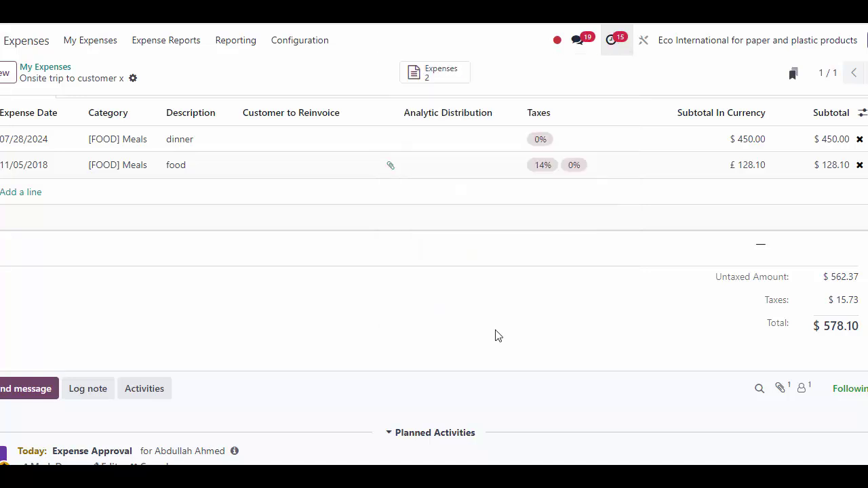
pyautogui.click(477, 171)
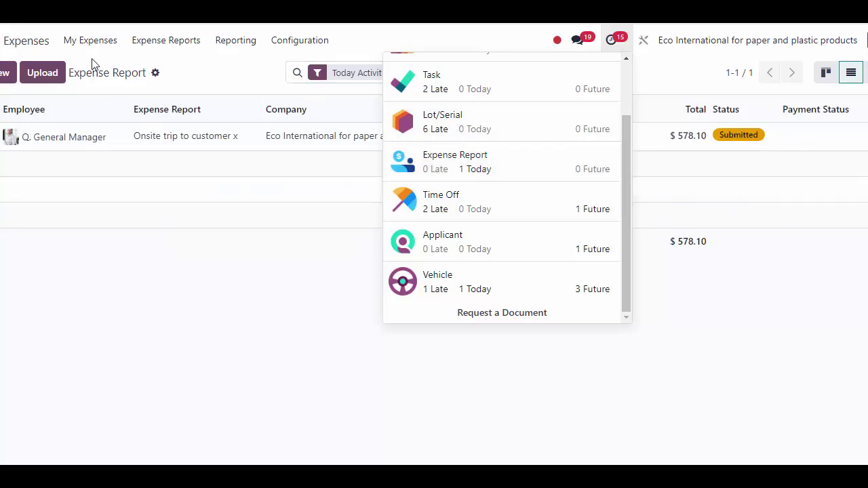
pyautogui.click(105, 43)
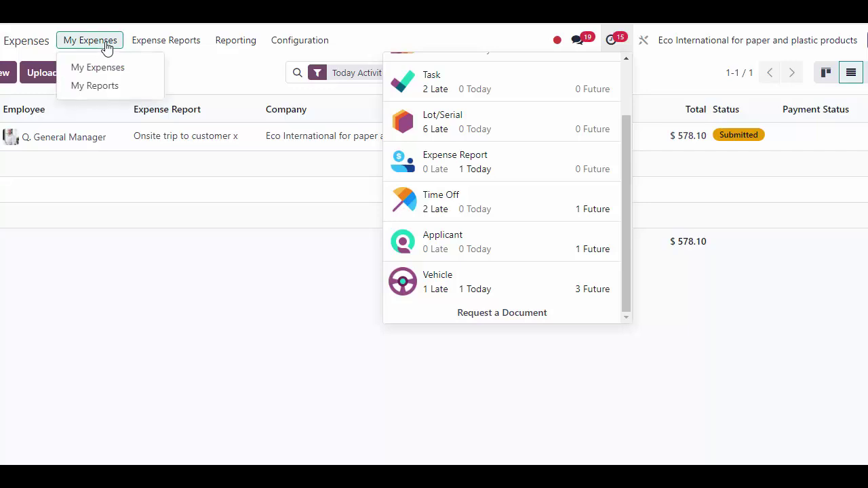
pyautogui.click(171, 48)
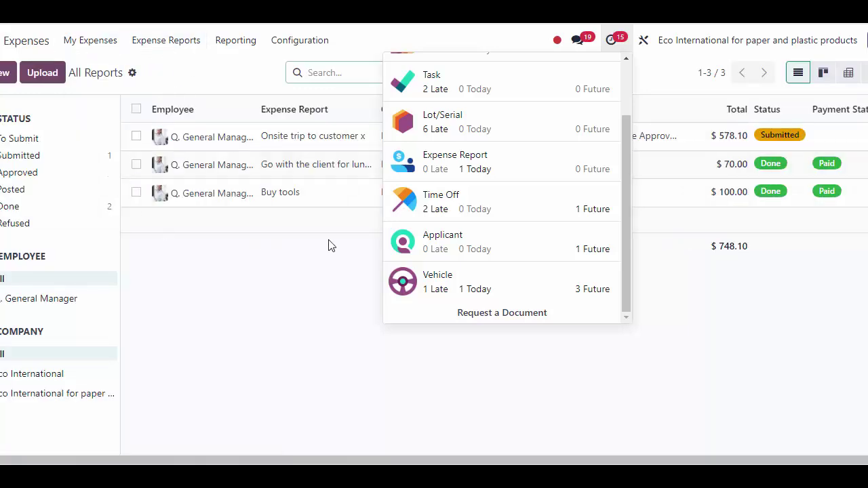
pyautogui.click(610, 42)
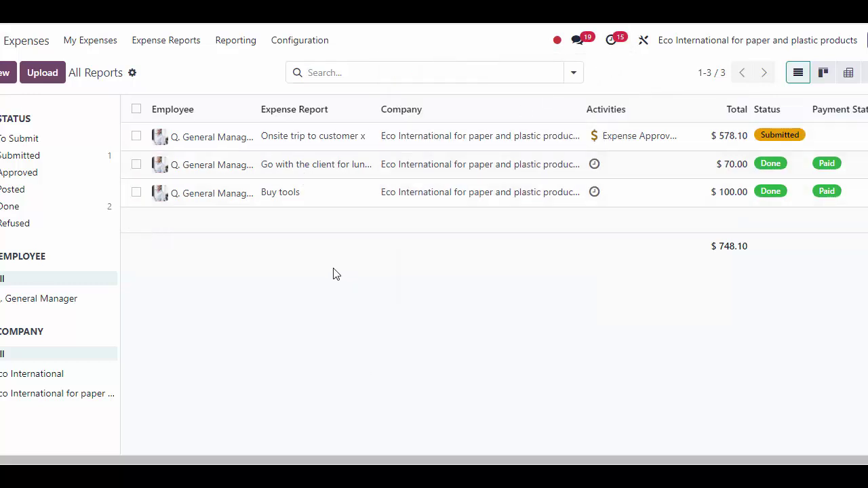
pyautogui.click(205, 144)
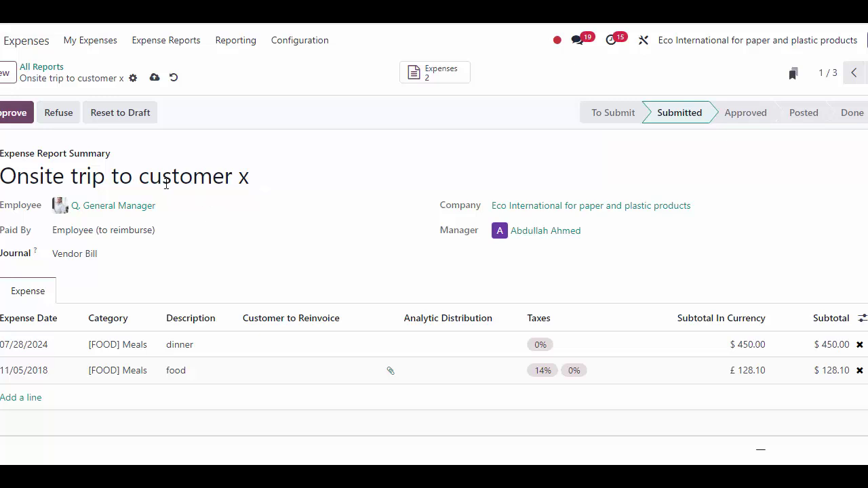
pyautogui.click(320, 45)
# Step: Review the payment methods allowed in the Expenses settings, then return to My Expenses
pyautogui.click(309, 66)
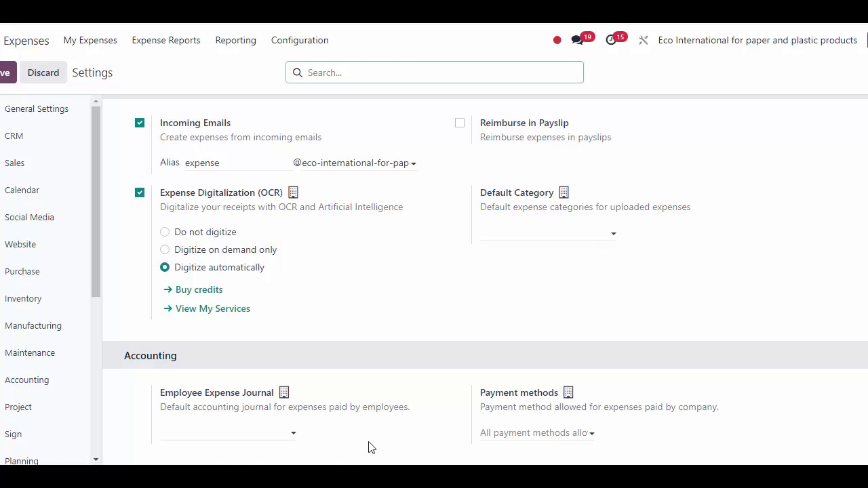
pyautogui.click(517, 432)
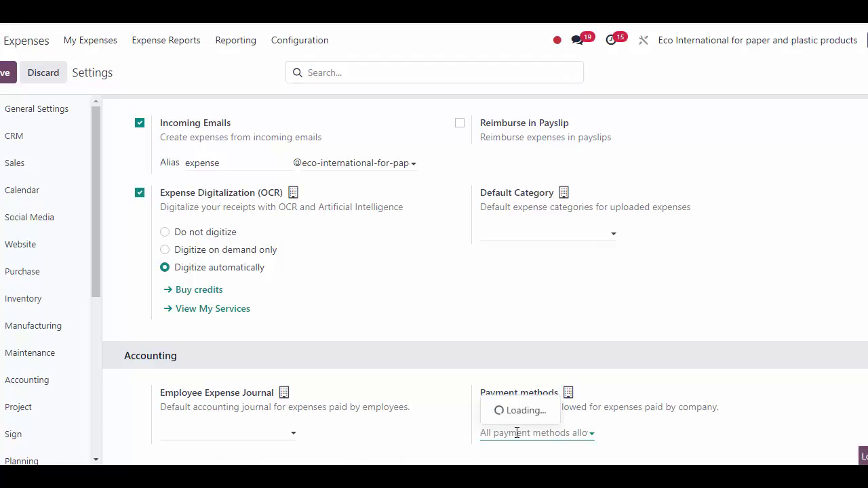
pyautogui.click(510, 434)
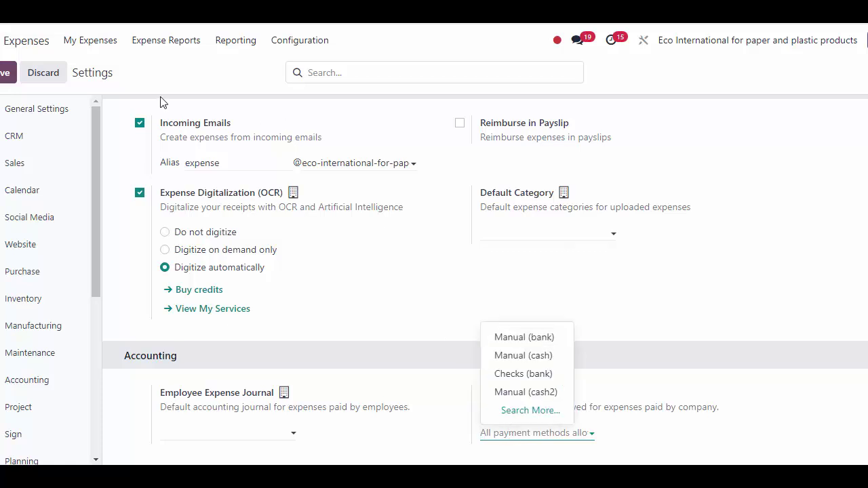
pyautogui.click(90, 40)
pyautogui.click(93, 65)
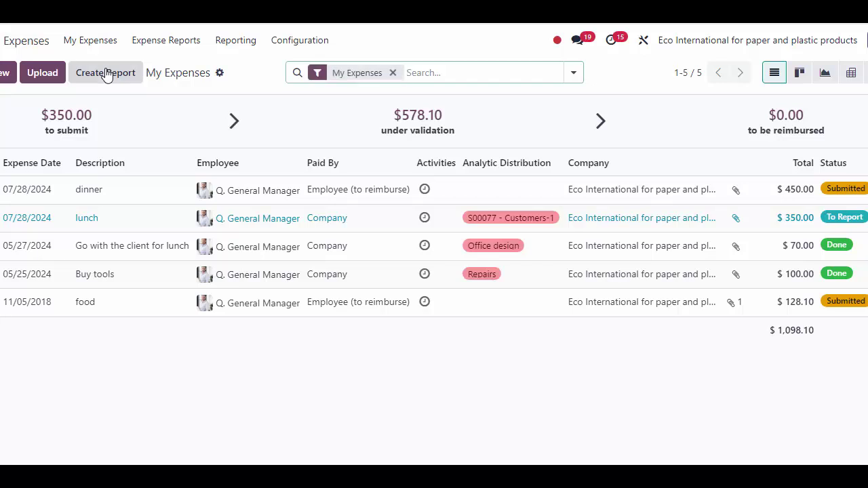
# Step: Rename the lunch expense to 'lunch with a customer' and save it
pyautogui.click(862, 217)
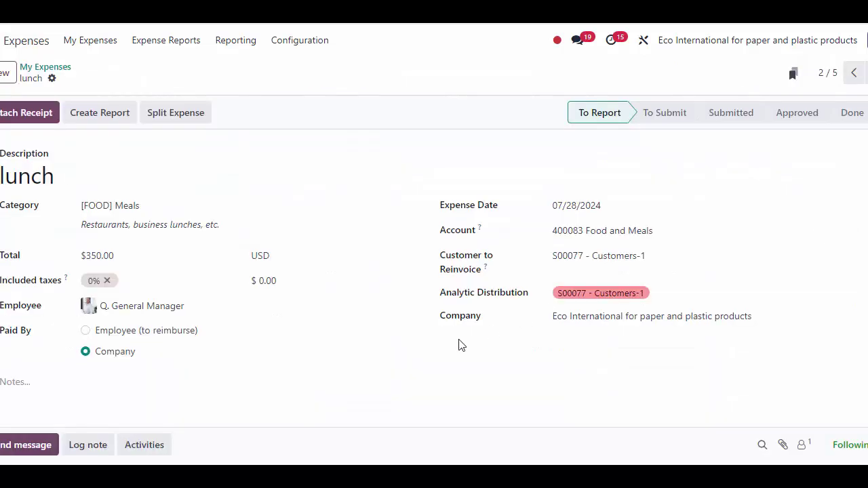
pyautogui.click(67, 178)
pyautogui.write('with a customer')
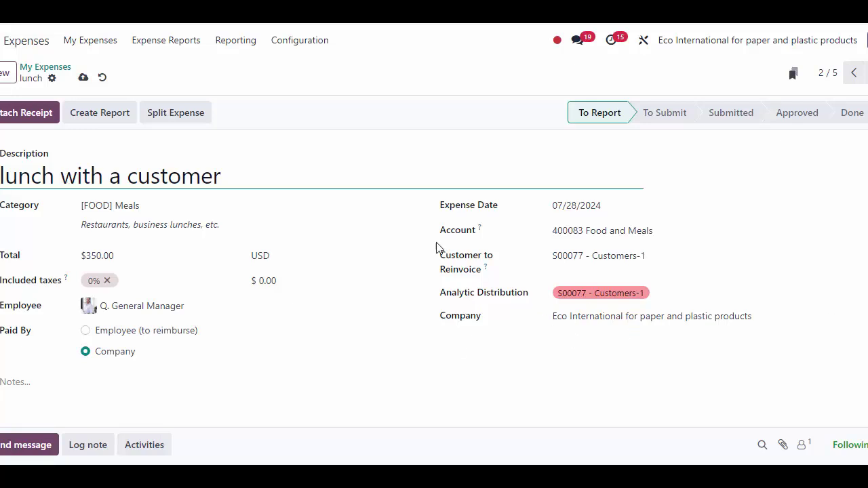
pyautogui.click(84, 78)
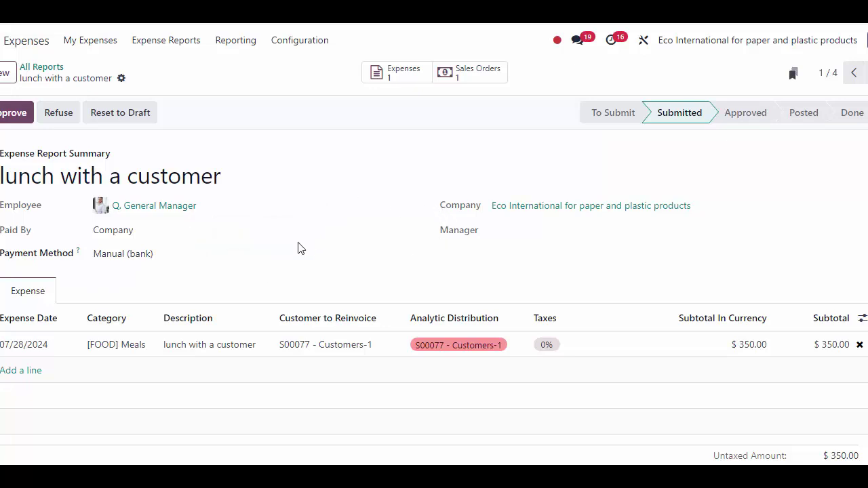
# Step: Review the report's payment method options and the expenses on its linked sales order
pyautogui.click(196, 250)
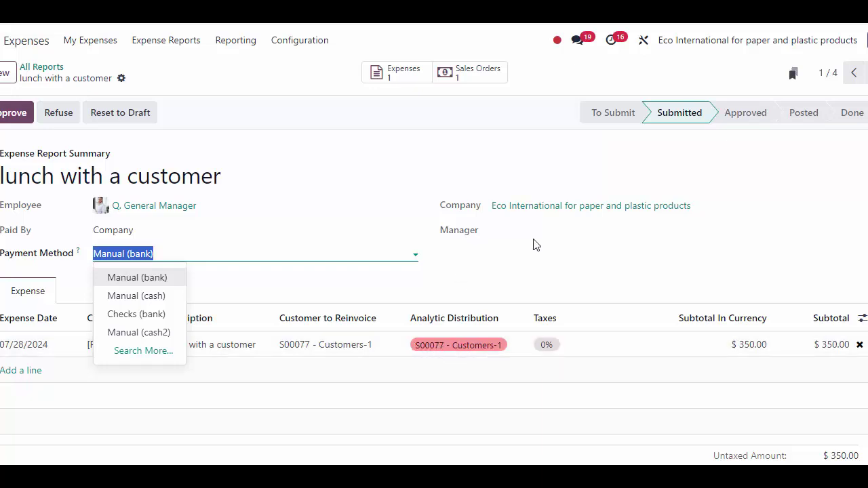
pyautogui.click(484, 74)
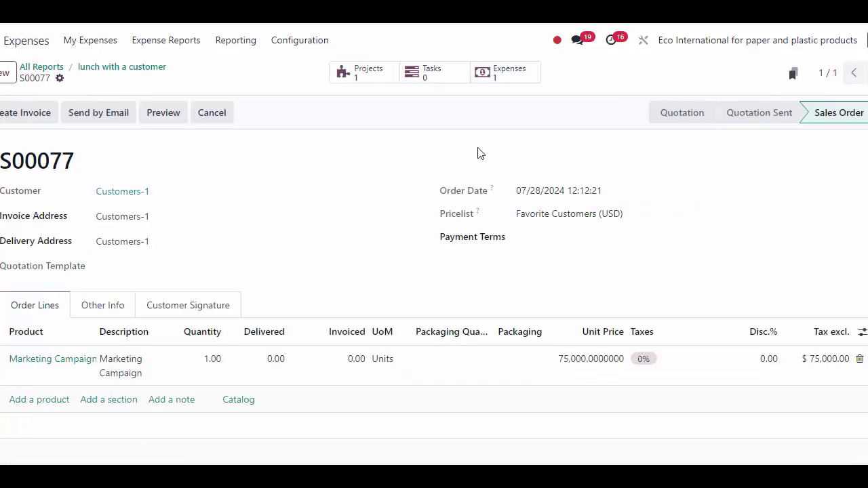
pyautogui.click(503, 78)
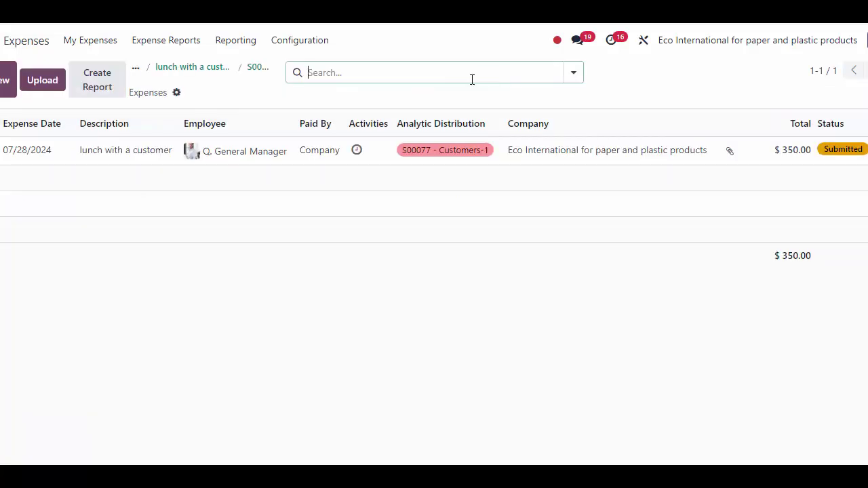
pyautogui.click(197, 67)
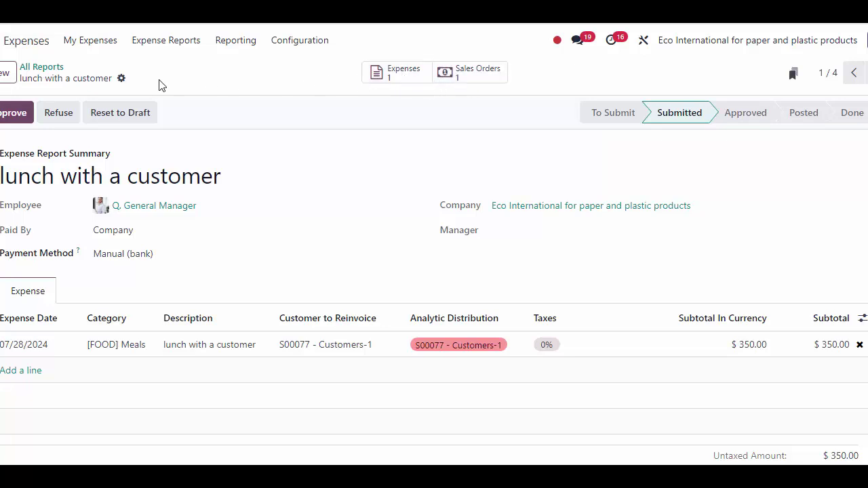
# Step: Approve the lunch with a customer report, post its journal entries, and check S00077's reinvoiced meal
pyautogui.click(14, 113)
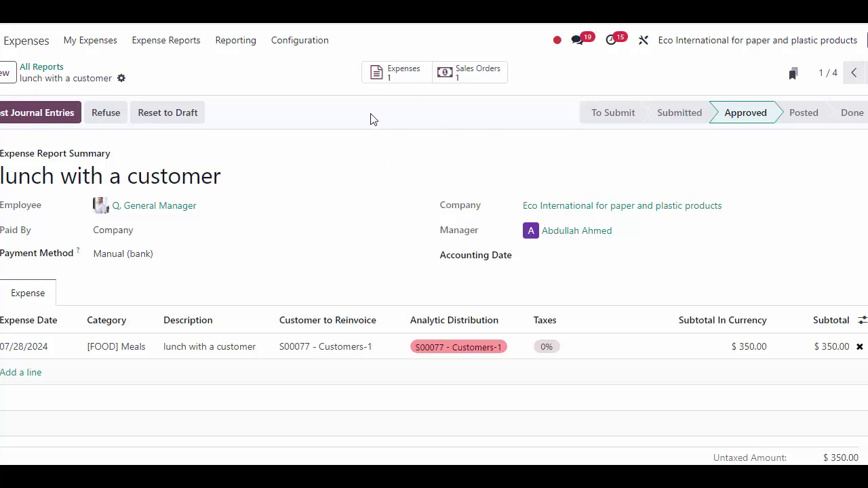
pyautogui.click(52, 116)
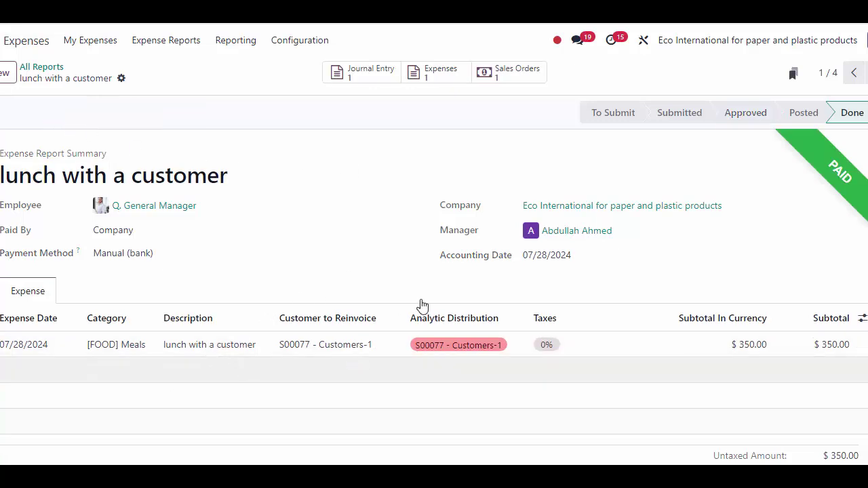
pyautogui.click(508, 73)
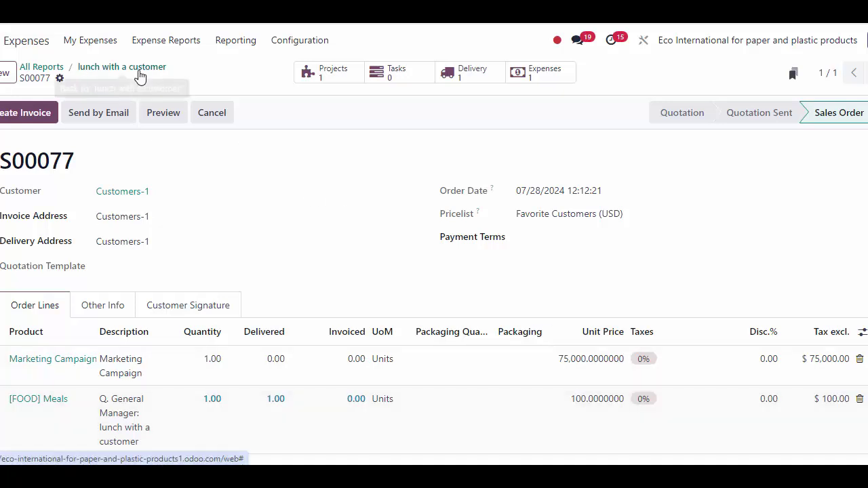
pyautogui.click(139, 72)
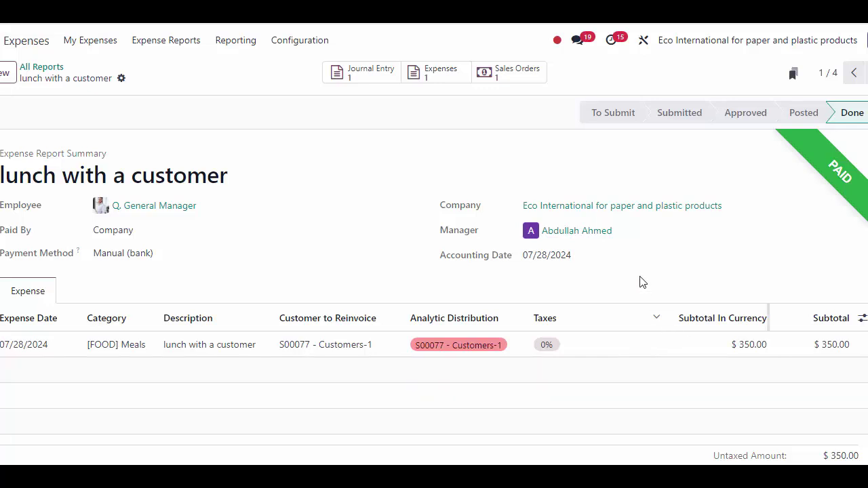
pyautogui.click(490, 76)
# Step: Inspect payment PBNK1/2024/00008 and its journal entry, then go to the expenses list
pyautogui.click(363, 81)
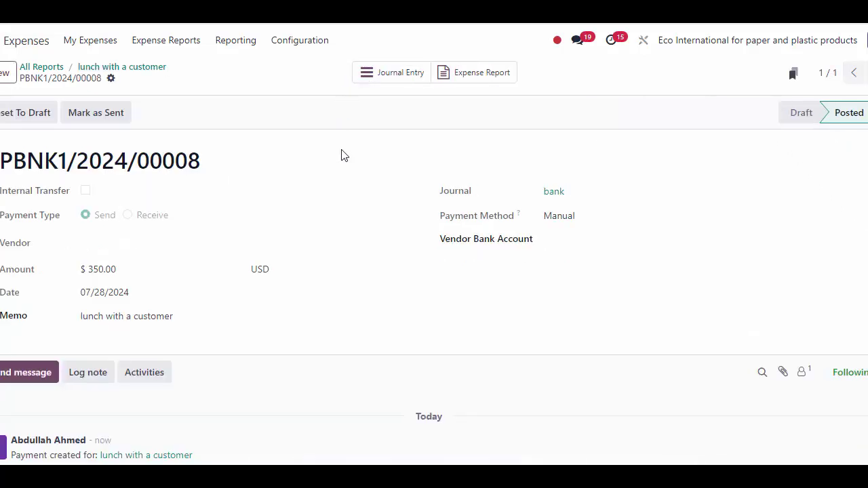
pyautogui.click(142, 68)
pyautogui.click(371, 80)
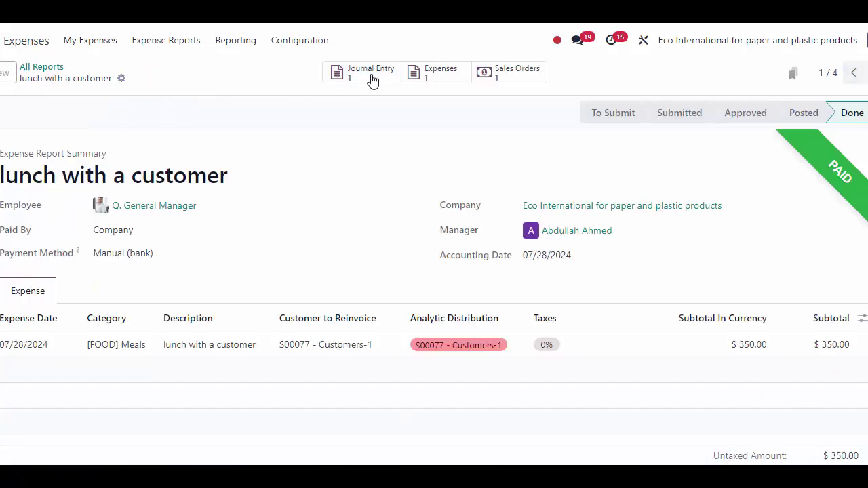
pyautogui.click(371, 80)
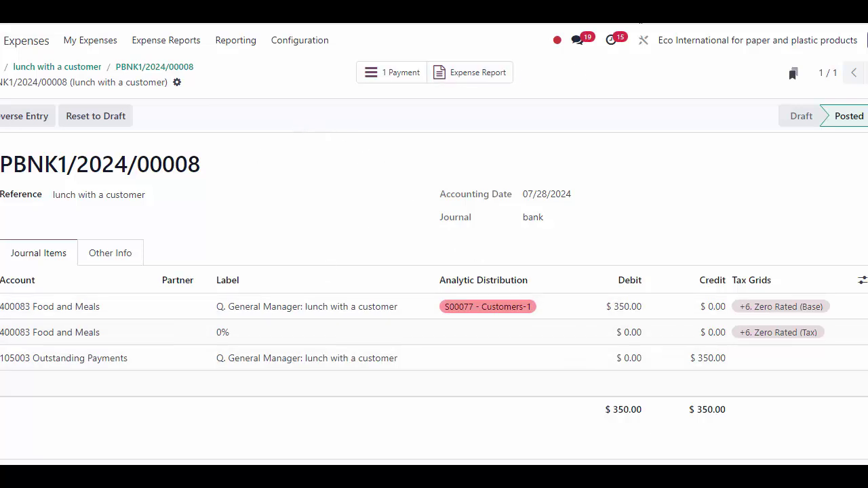
pyautogui.click(402, 82)
pyautogui.click(488, 80)
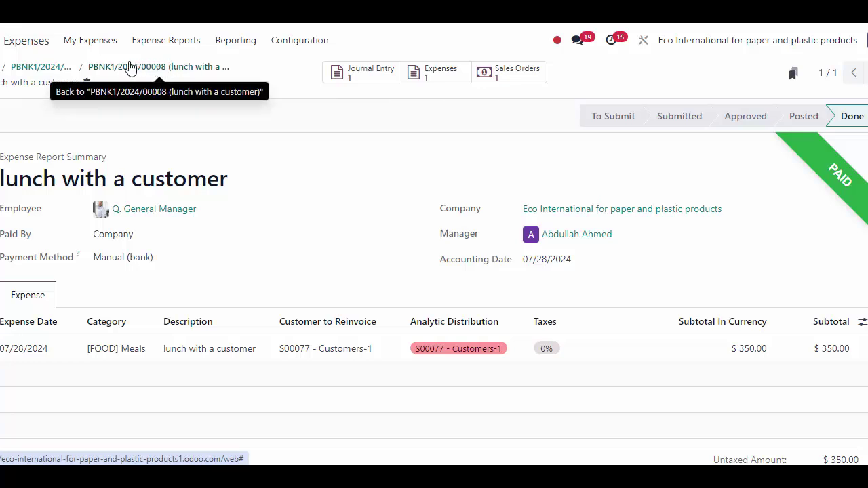
pyautogui.click(89, 42)
pyautogui.click(90, 68)
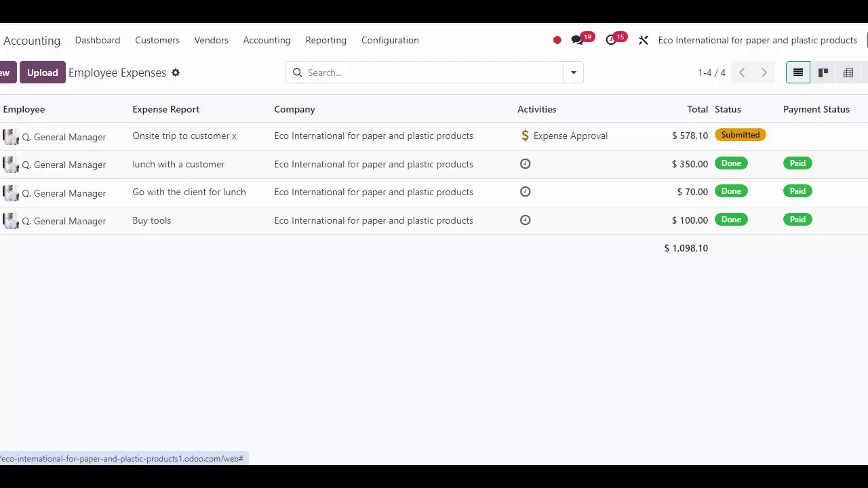
# Step: Reopen the Expenses app from the home screen and show All Reports grouped by status
pyautogui.click(2, 43)
pyautogui.scroll(-5, 291, 146)
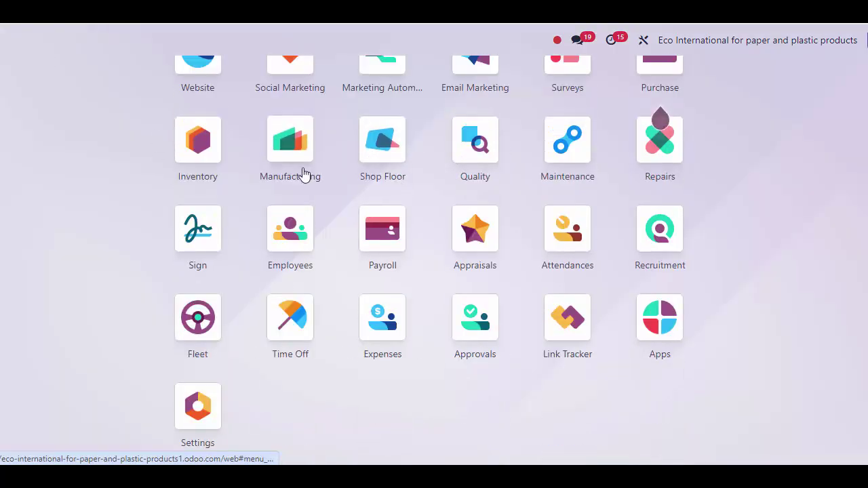
pyautogui.click(385, 324)
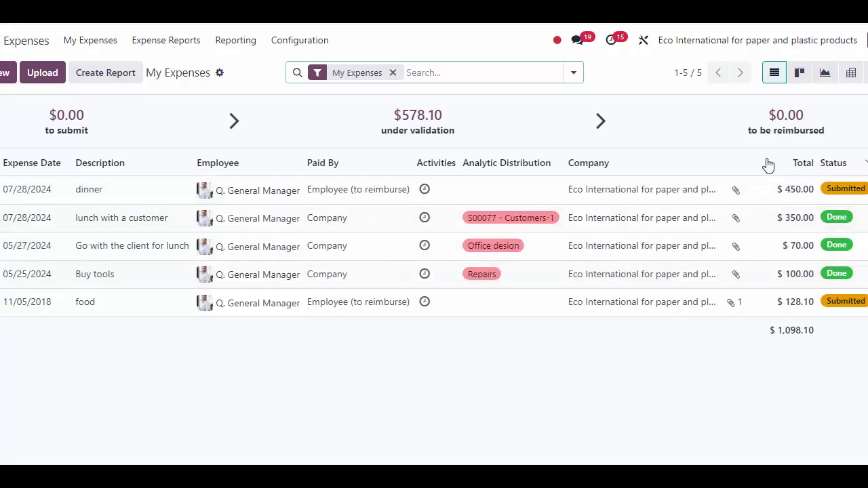
pyautogui.moveTo(510, 142)
pyautogui.click(174, 40)
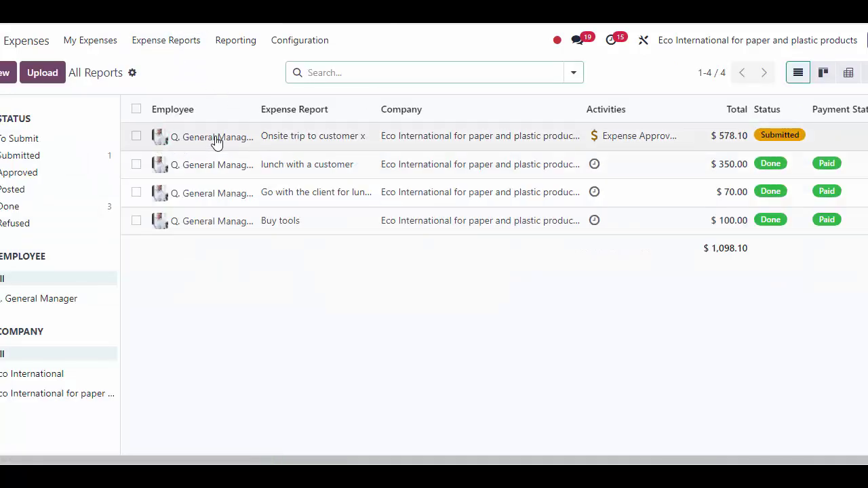
# Step: Approve the $578.10 Onsite trip to customer x report and post its journal entries
pyautogui.click(217, 139)
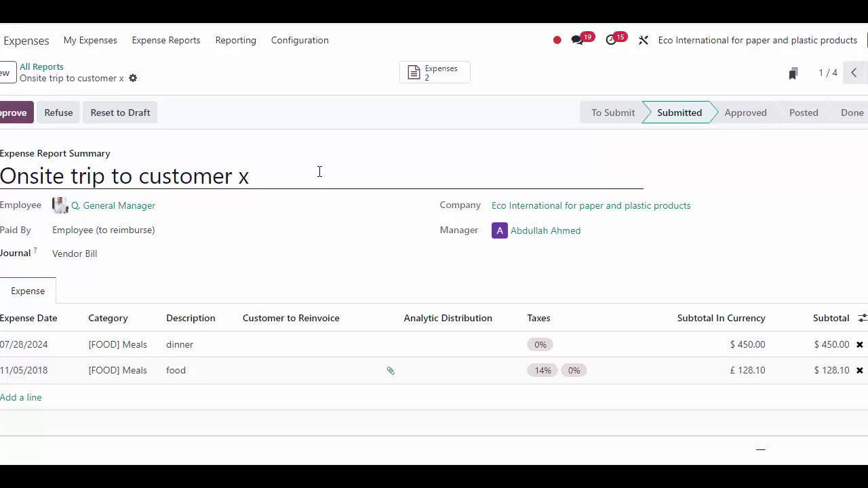
pyautogui.click(14, 113)
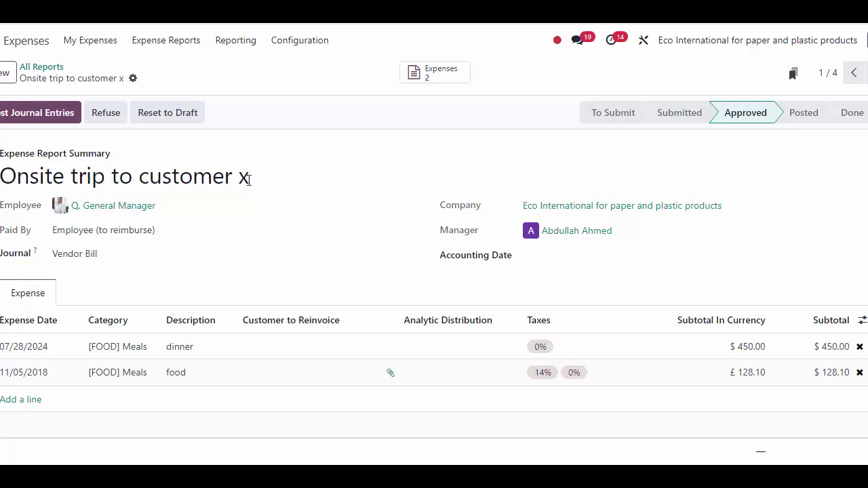
pyautogui.click(31, 116)
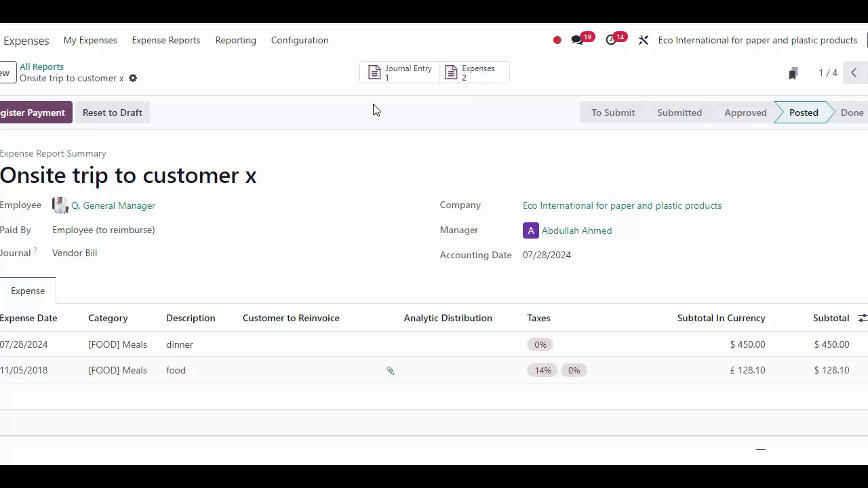
pyautogui.click(76, 42)
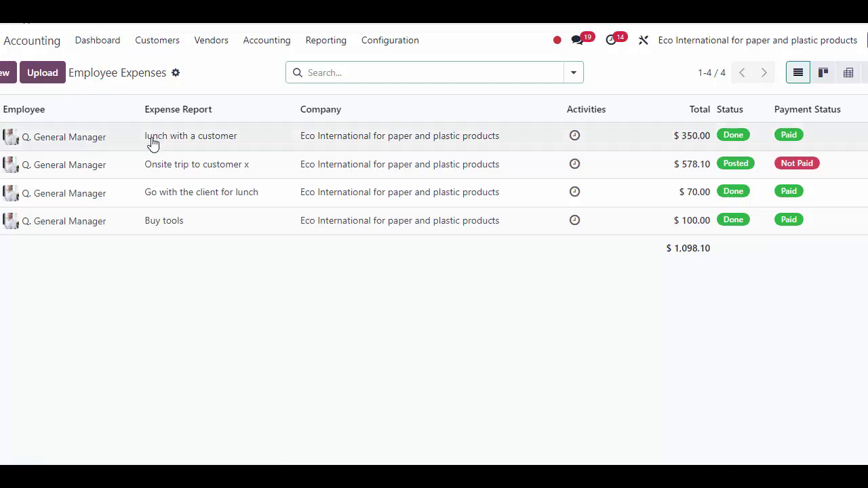
# Step: Register a Manual bank payment of $578.10 for the Onsite trip to customer x report
pyautogui.click(86, 144)
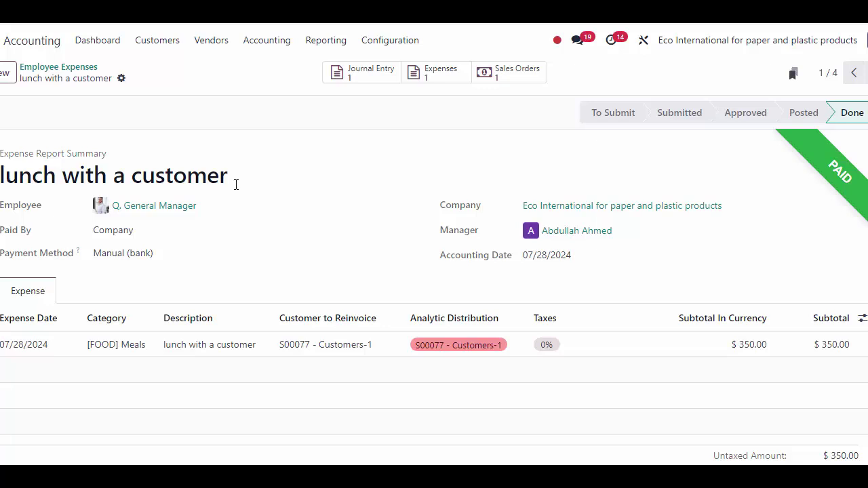
pyautogui.hotkey('alt', 'n')
pyautogui.click(38, 114)
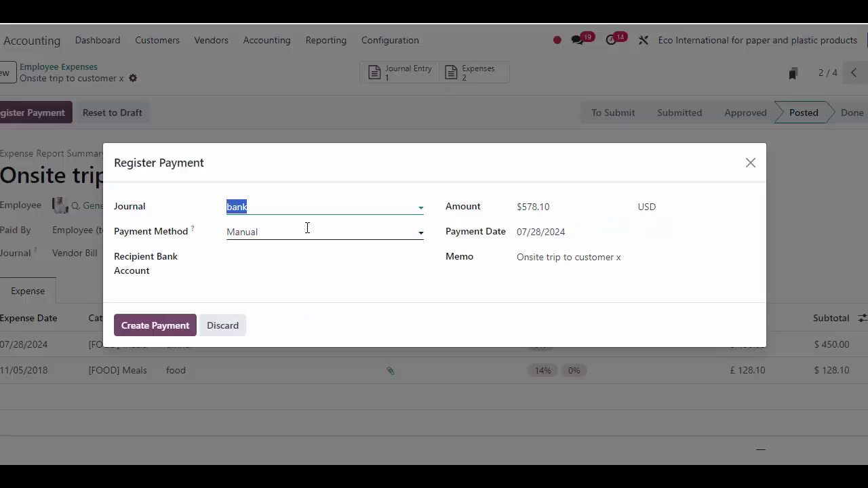
pyautogui.click(307, 228)
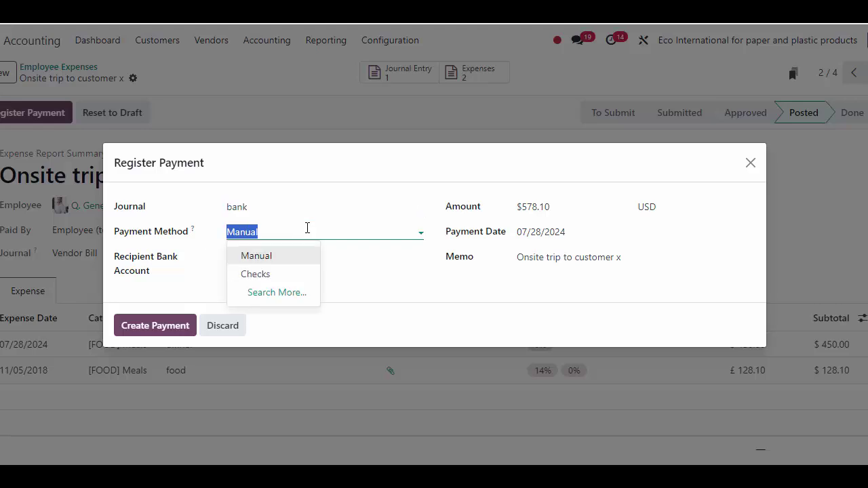
pyautogui.click(161, 333)
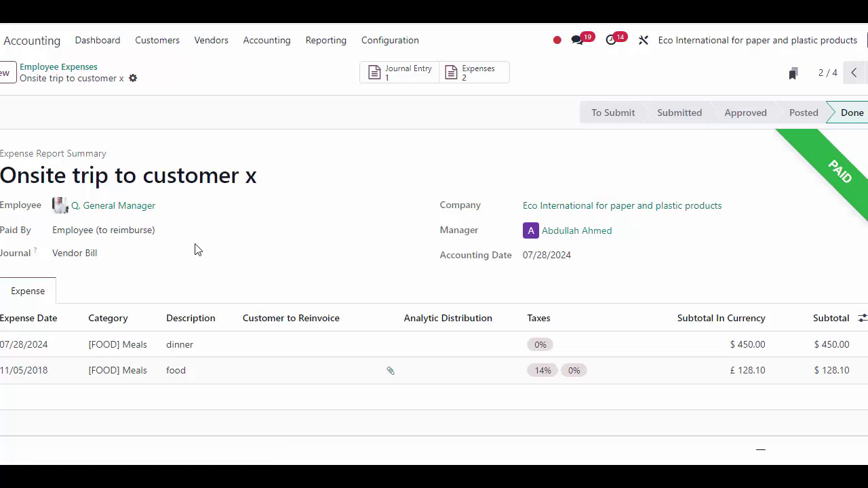
# Step: Inspect the journal items of the report's vendor bill journal entry
pyautogui.click(408, 81)
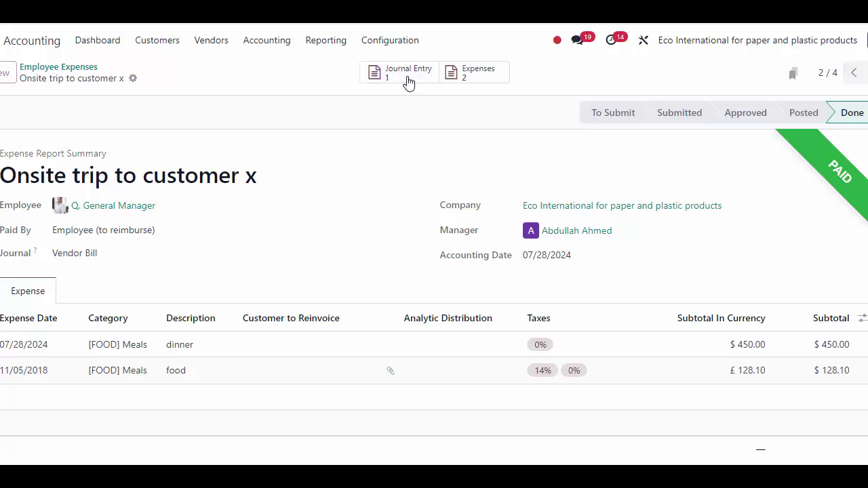
pyautogui.scroll(-2, 380, 170)
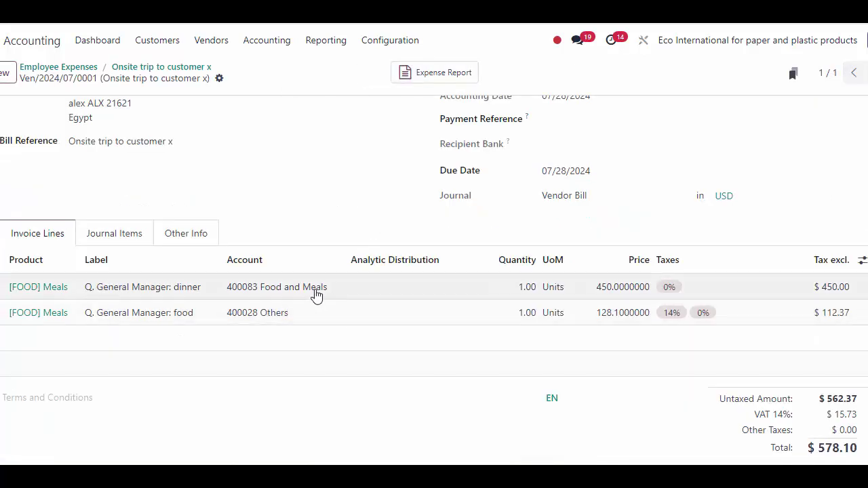
pyautogui.click(129, 231)
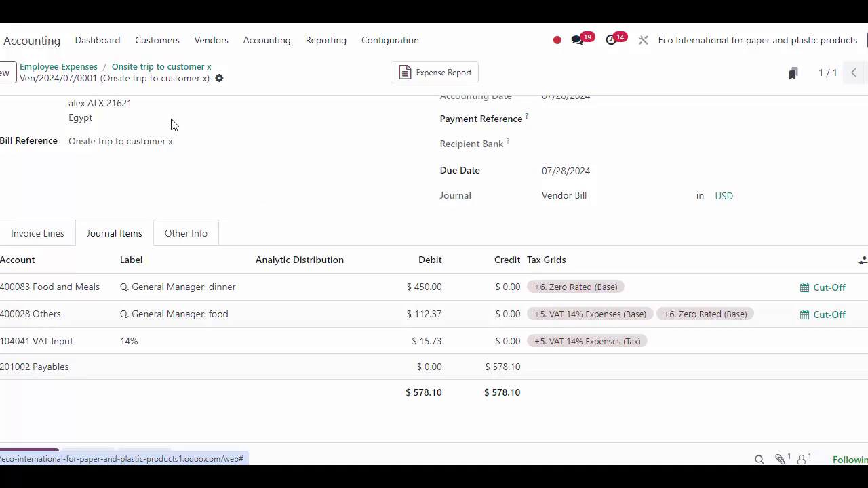
pyautogui.click(1, 40)
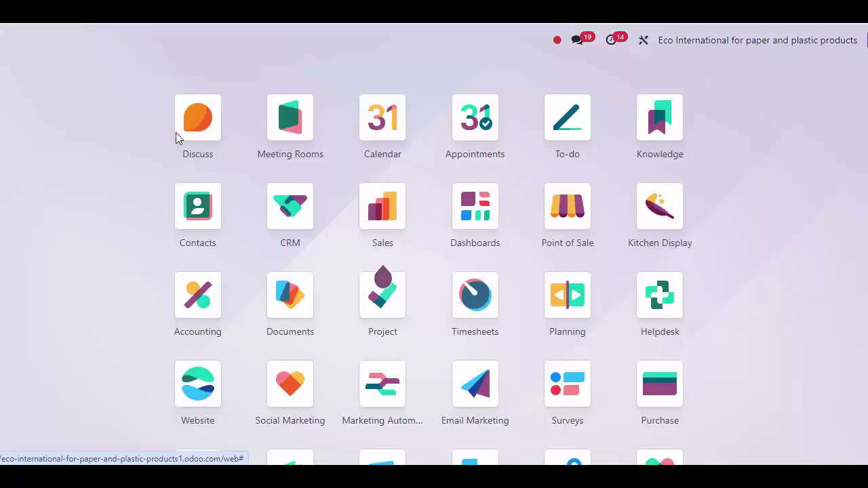
# Step: Preview splitting the $250.00 lunch expense into two $125.00 lines, then cancel the split
pyautogui.scroll(-4, 383, 274)
pyautogui.click(390, 392)
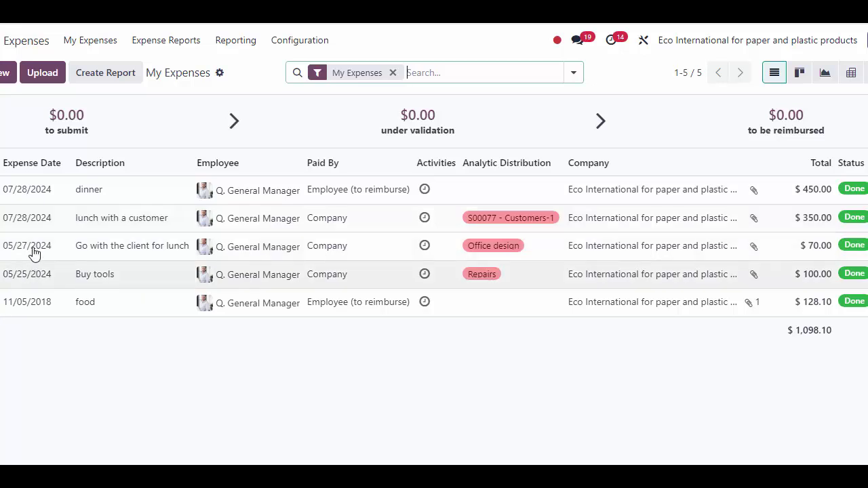
pyautogui.click(34, 227)
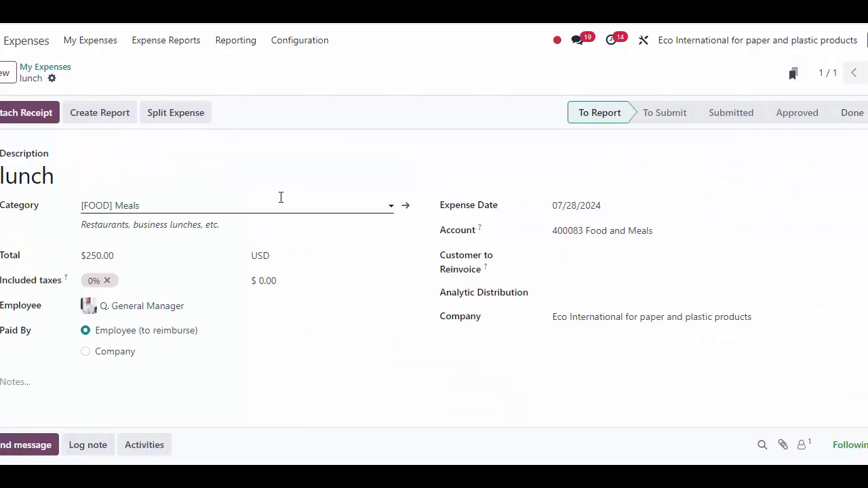
pyautogui.click(189, 119)
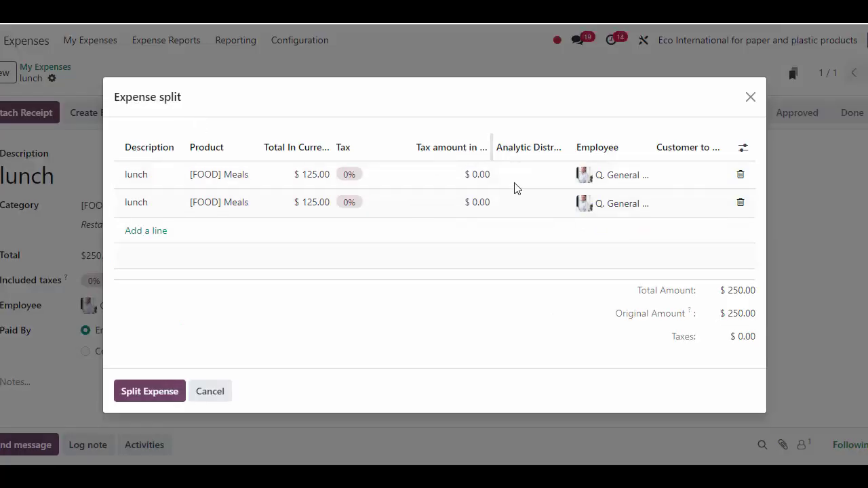
pyautogui.click(631, 196)
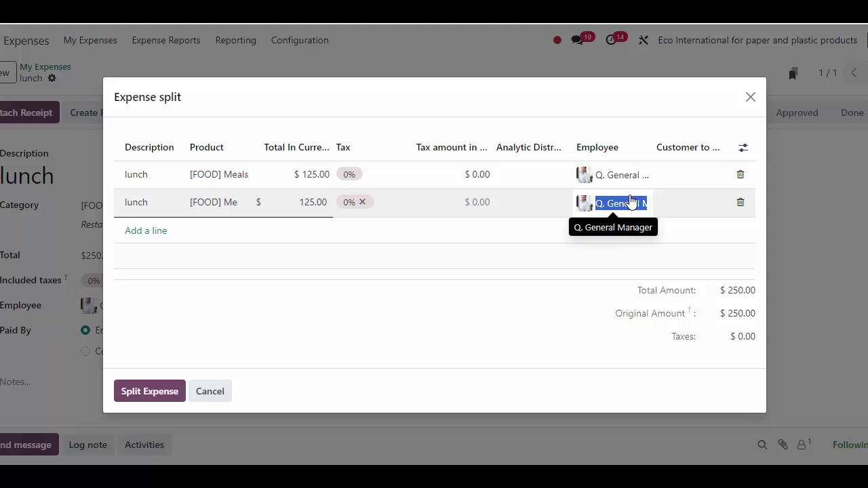
pyautogui.click(212, 392)
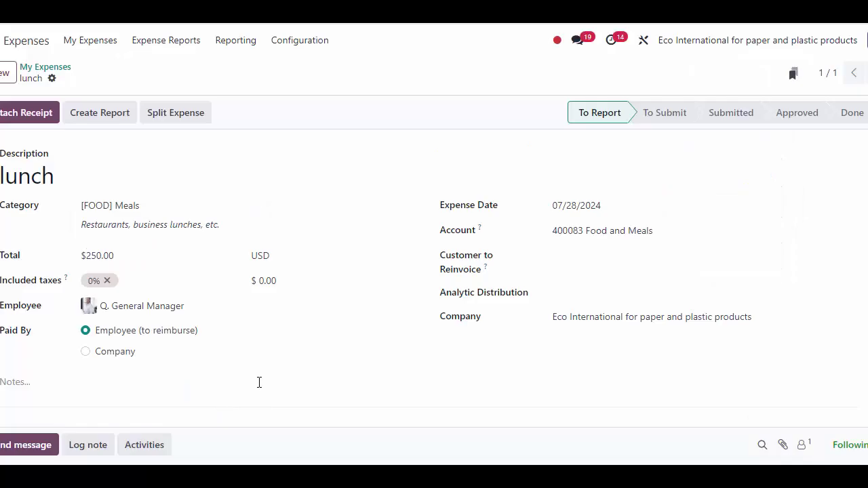
# Step: Go back to the My Expenses list of six expenses totalling $1,348.10 and open Configuration
pyautogui.click(59, 67)
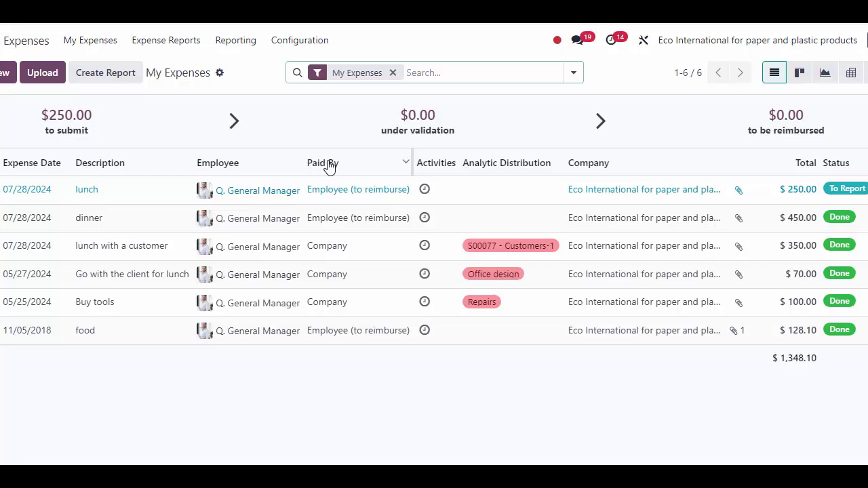
pyautogui.click(303, 42)
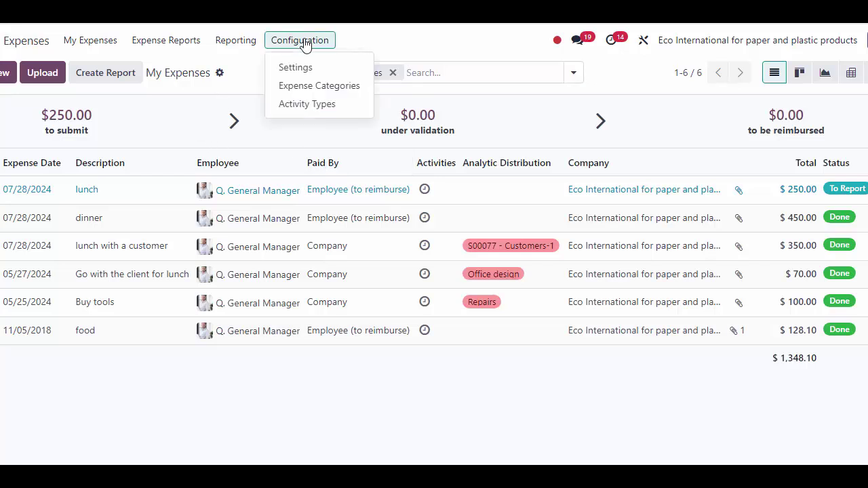
# Step: Inspect the Food and beverages and Meals expense categories, noting account 400083 Food and Meals
pyautogui.click(309, 86)
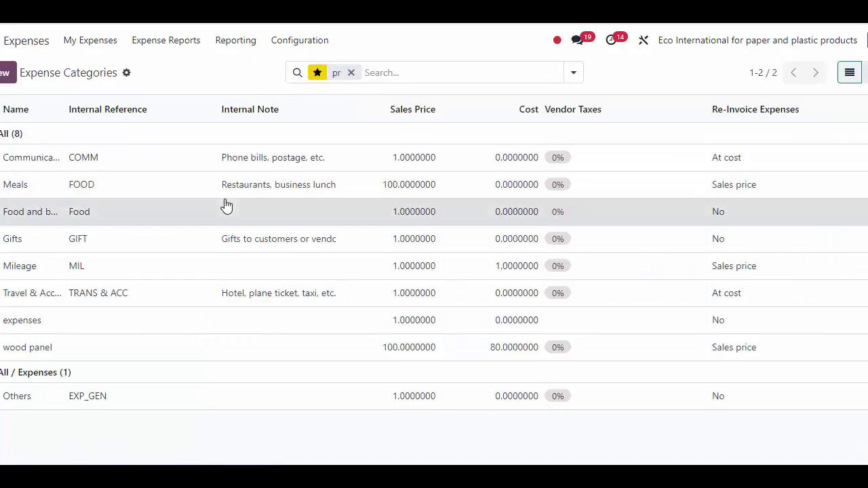
pyautogui.click(224, 205)
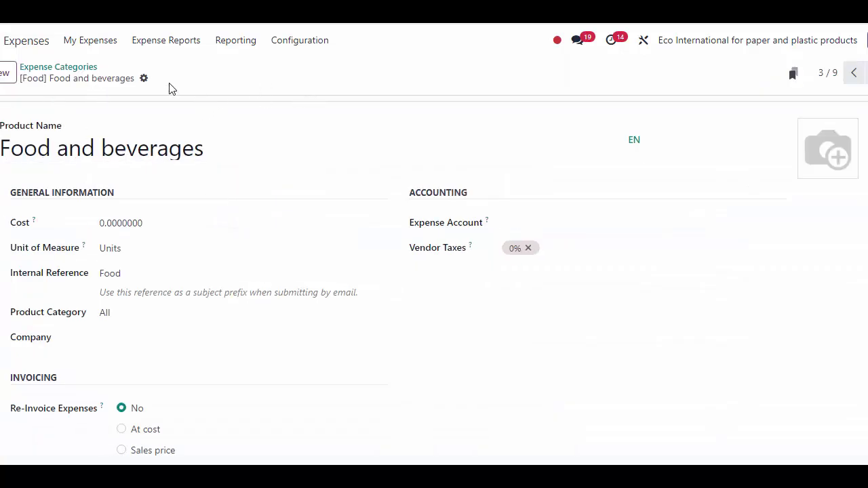
pyautogui.click(74, 67)
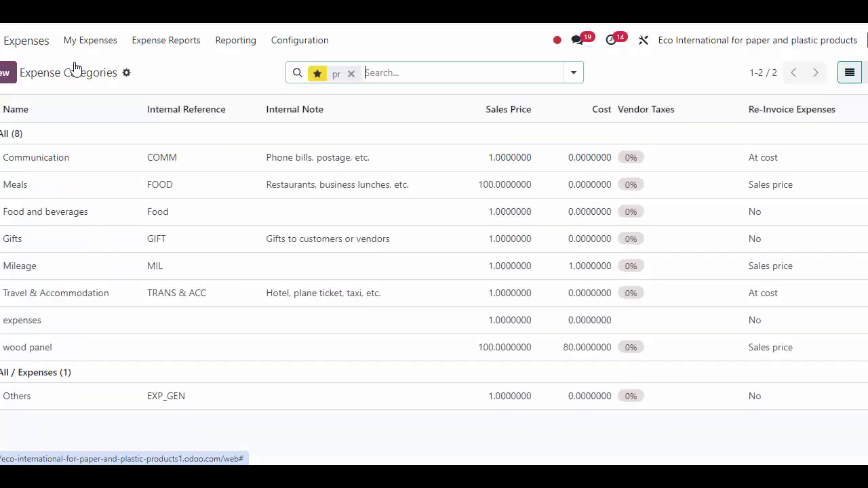
pyautogui.click(48, 191)
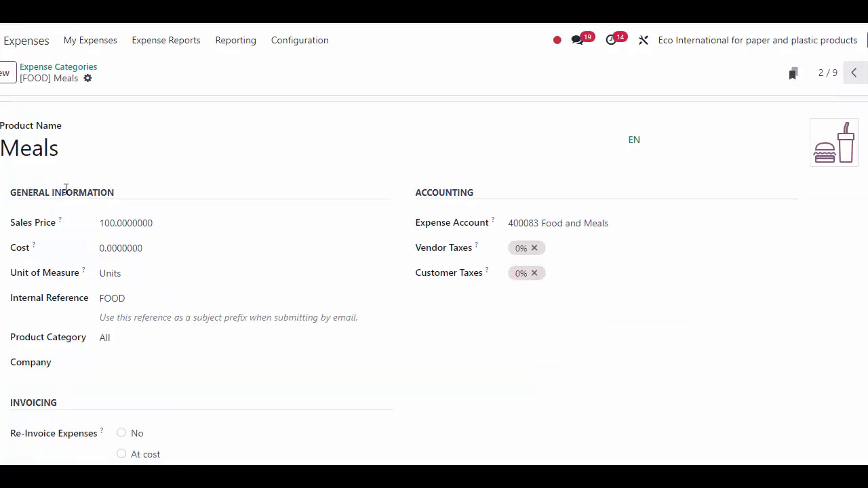
pyautogui.click(315, 39)
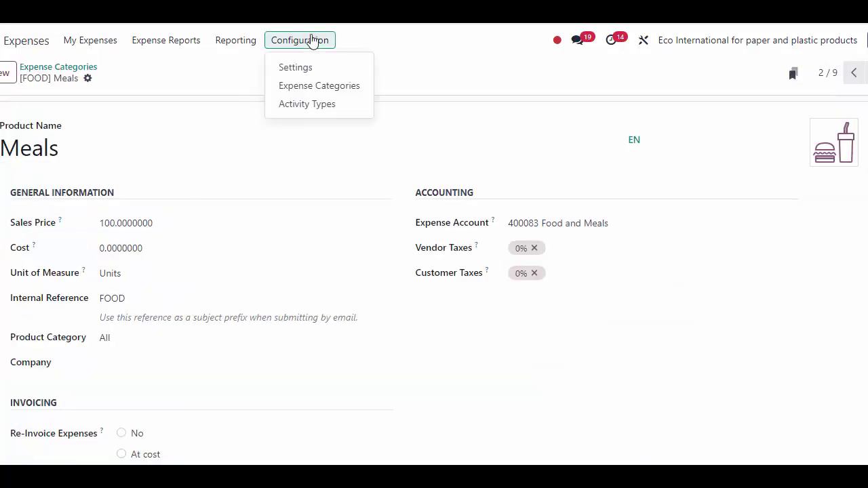
# Step: Check the expense settings, including automatic OCR digitization, then open the 'Go with the client for lunch' expense from My Expenses
pyautogui.click(317, 72)
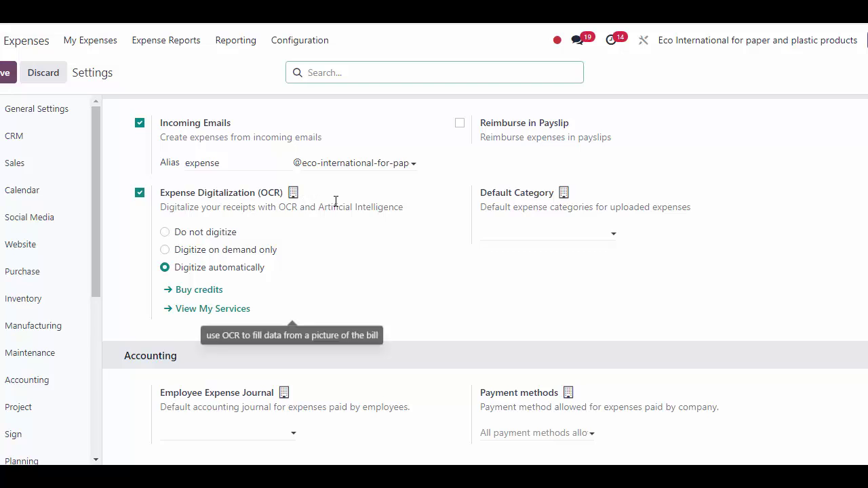
pyautogui.moveTo(496, 203)
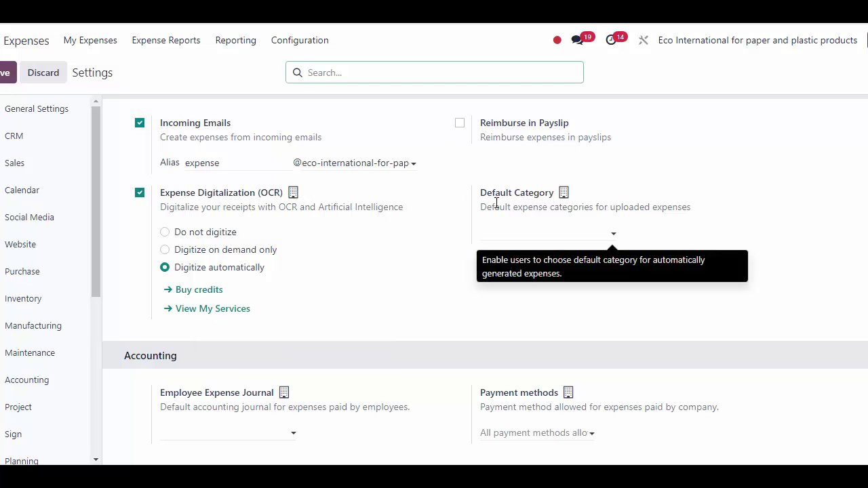
pyautogui.click(90, 42)
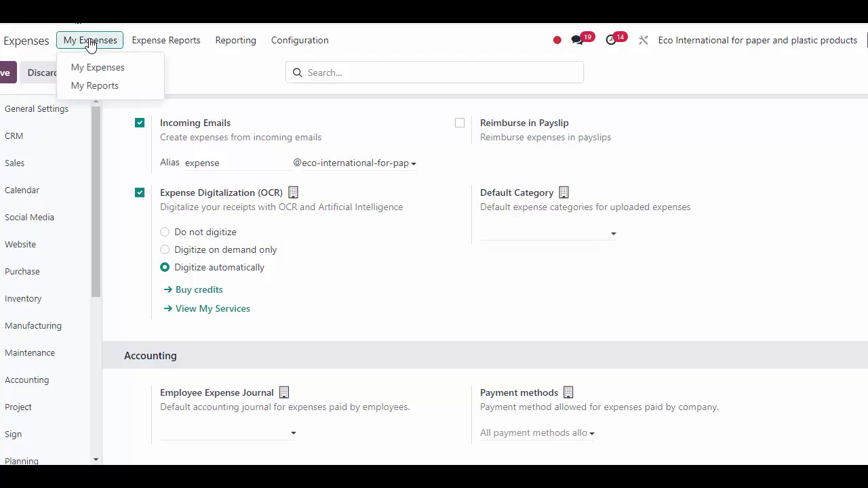
pyautogui.click(99, 68)
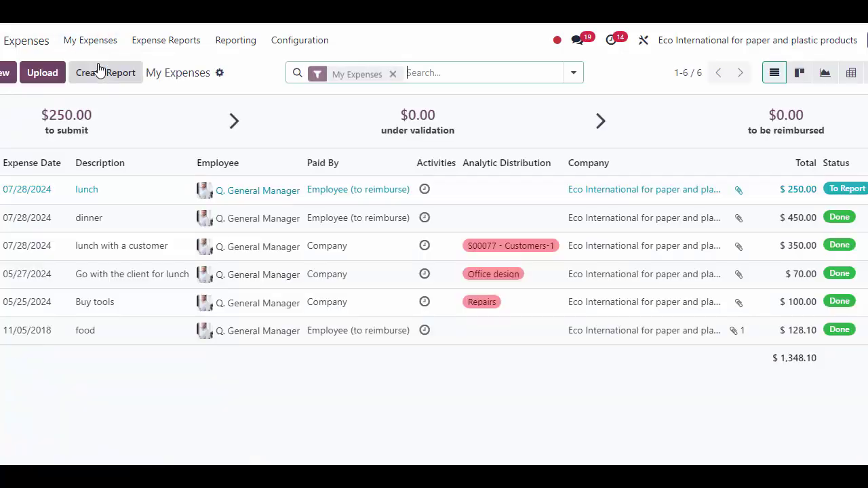
pyautogui.click(258, 274)
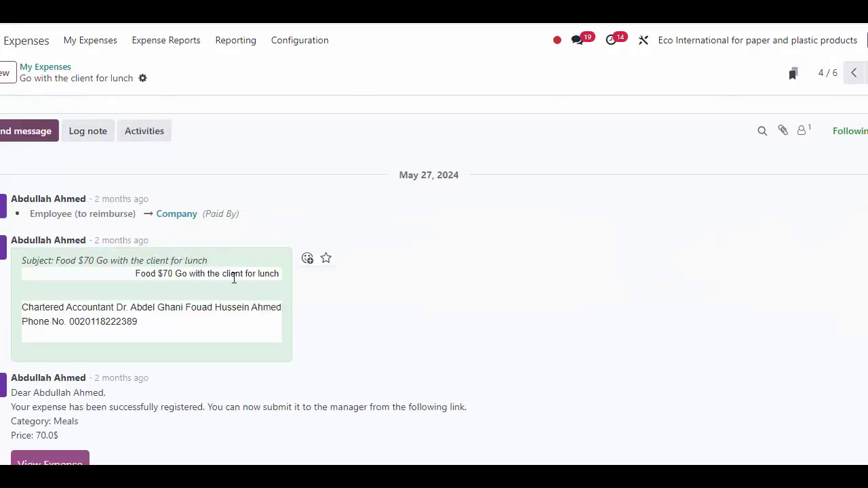